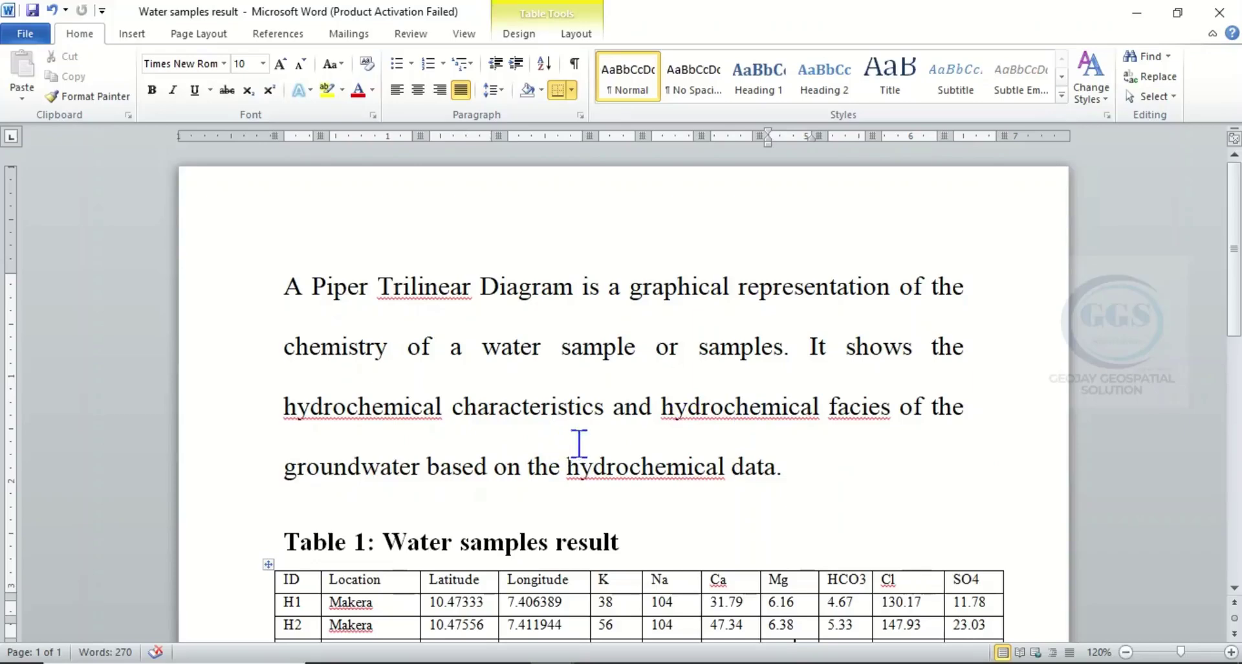
# Copy the whole water samples table from Word and bring the blank Excel Book1 to the front
pyautogui.scroll(-5, 577, 444)
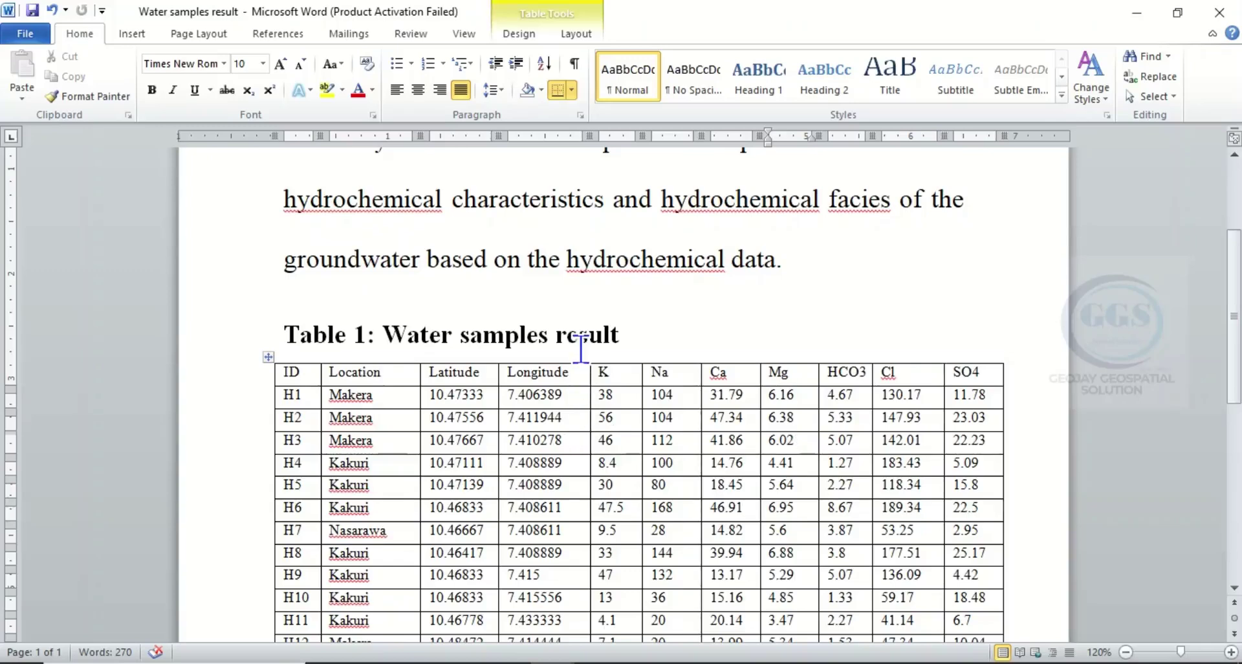
pyautogui.scroll(-1, 579, 347)
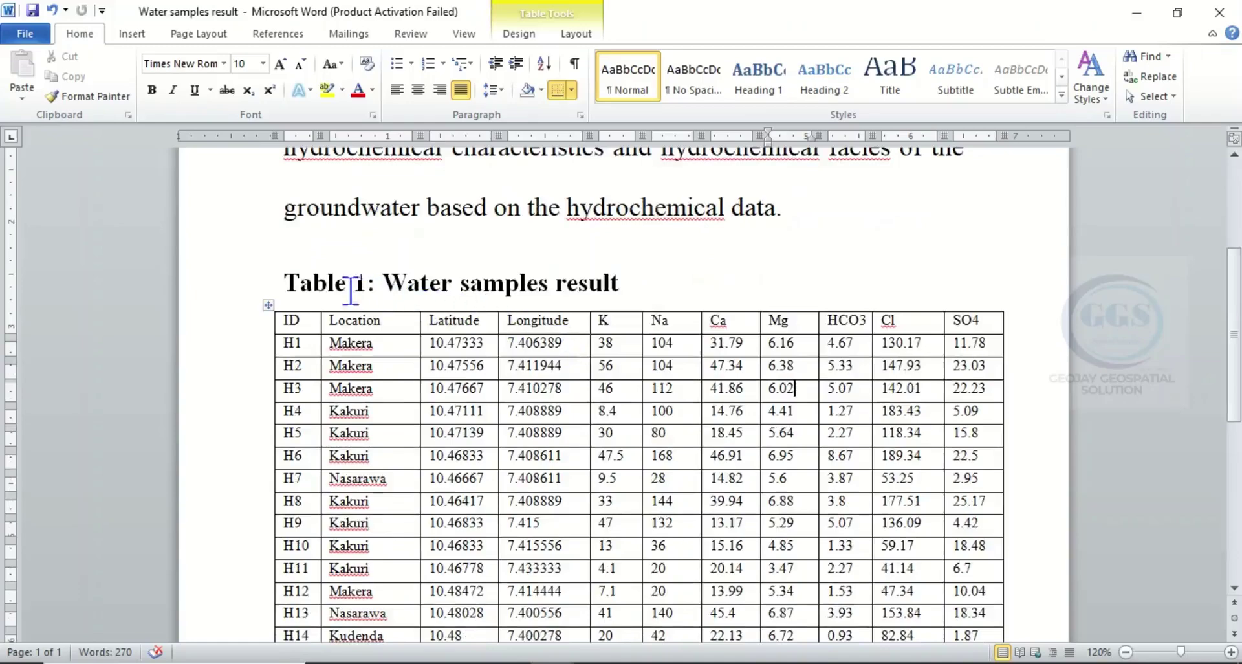
pyautogui.scroll(-2, 456, 278)
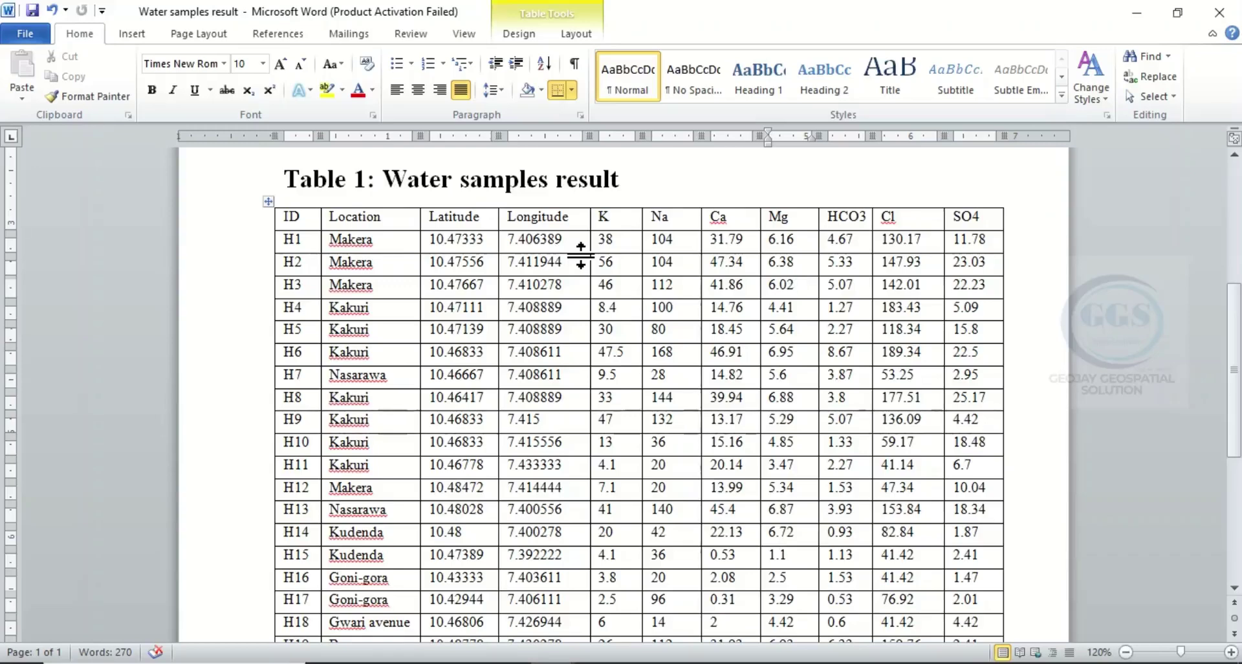
pyautogui.click(269, 201)
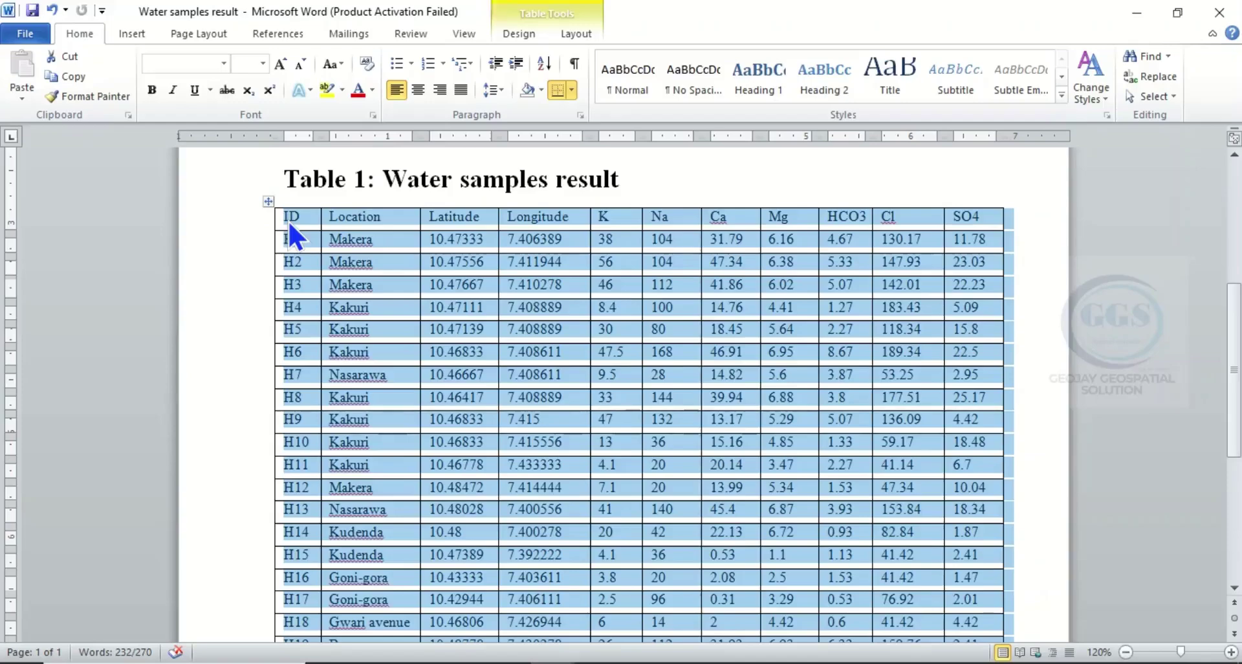
pyautogui.rightClick(289, 220)
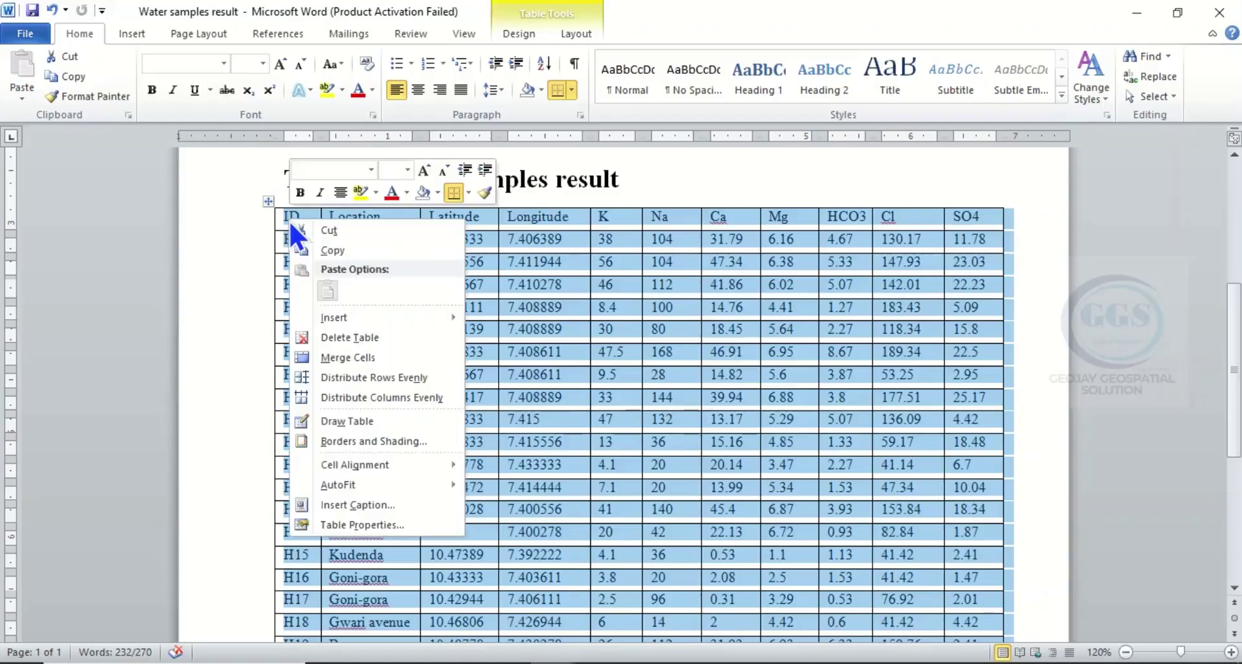
pyautogui.click(333, 251)
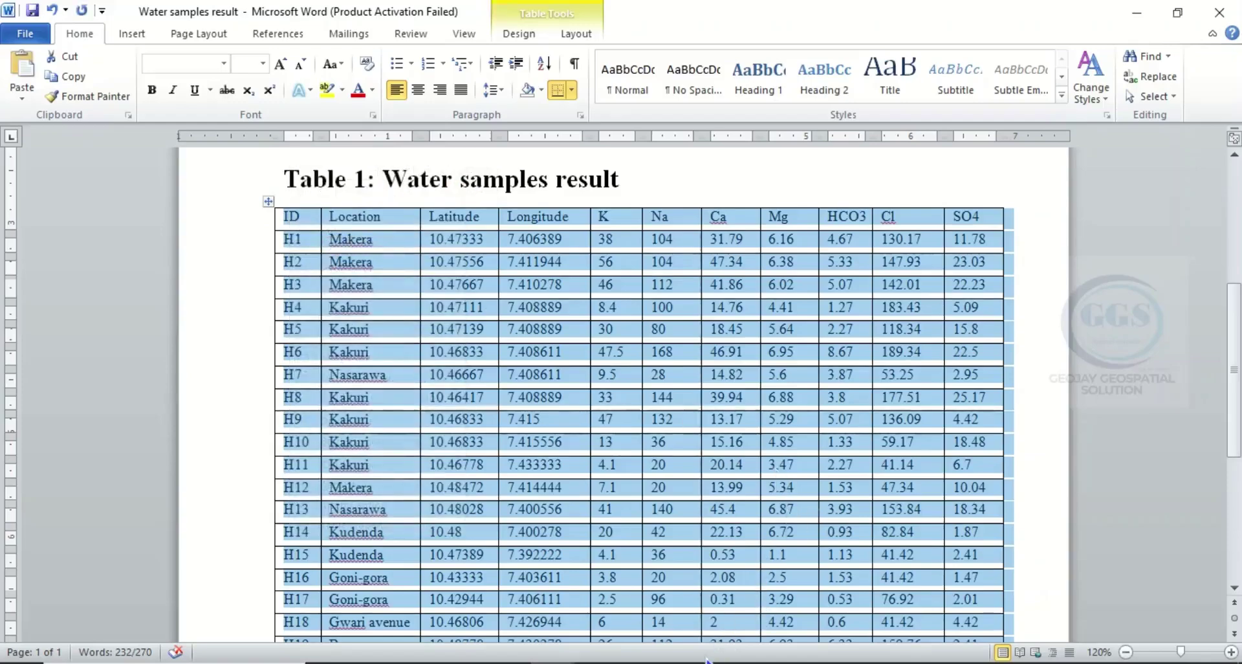
pyautogui.moveTo(686, 662)
pyautogui.click(685, 602)
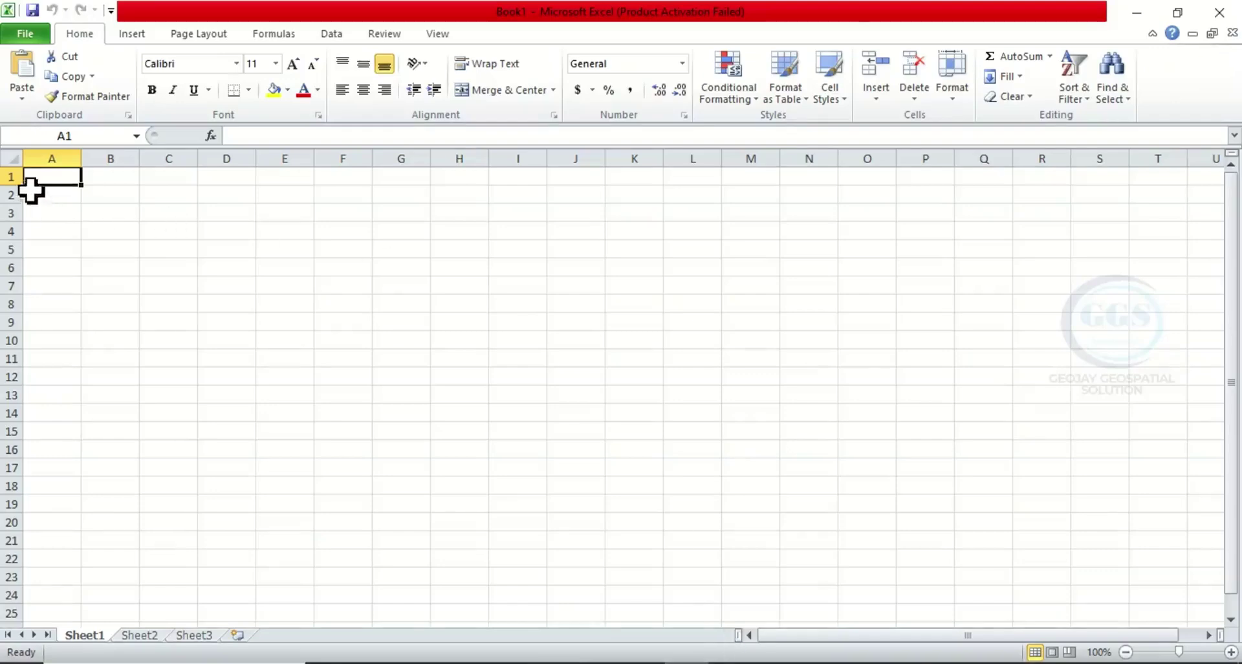
# Paste the water samples table into cell A1 using Match Destination Formatting
pyautogui.rightClick(56, 174)
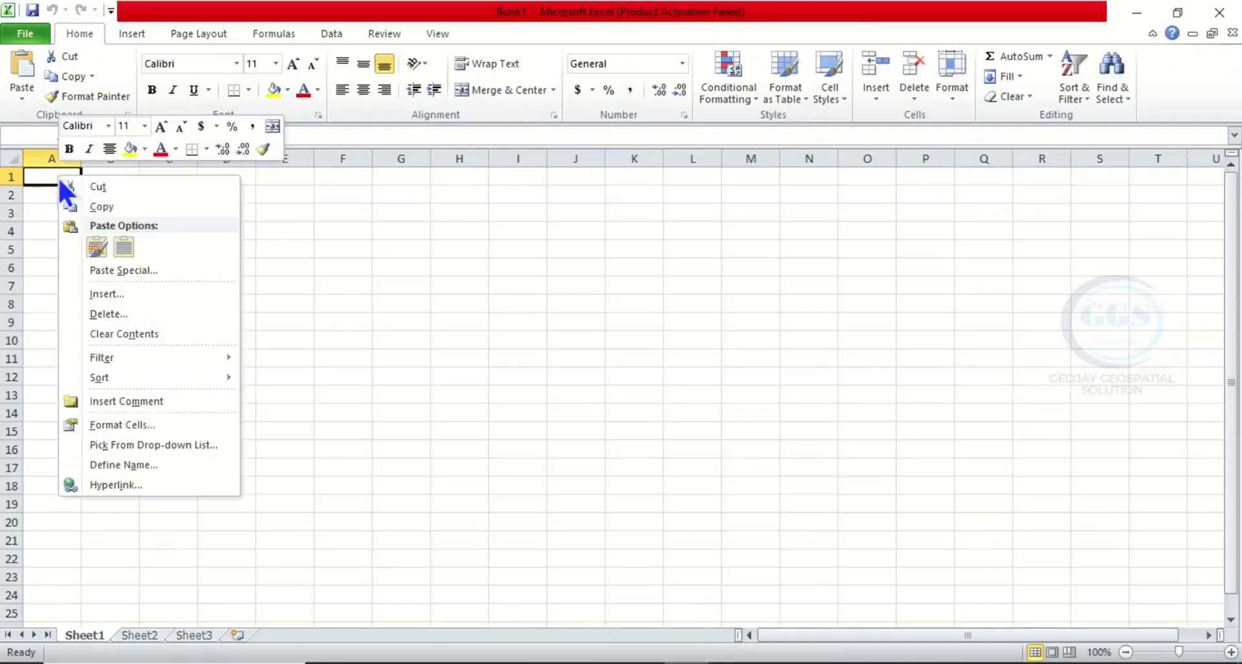
pyautogui.click(128, 247)
pyautogui.click(424, 253)
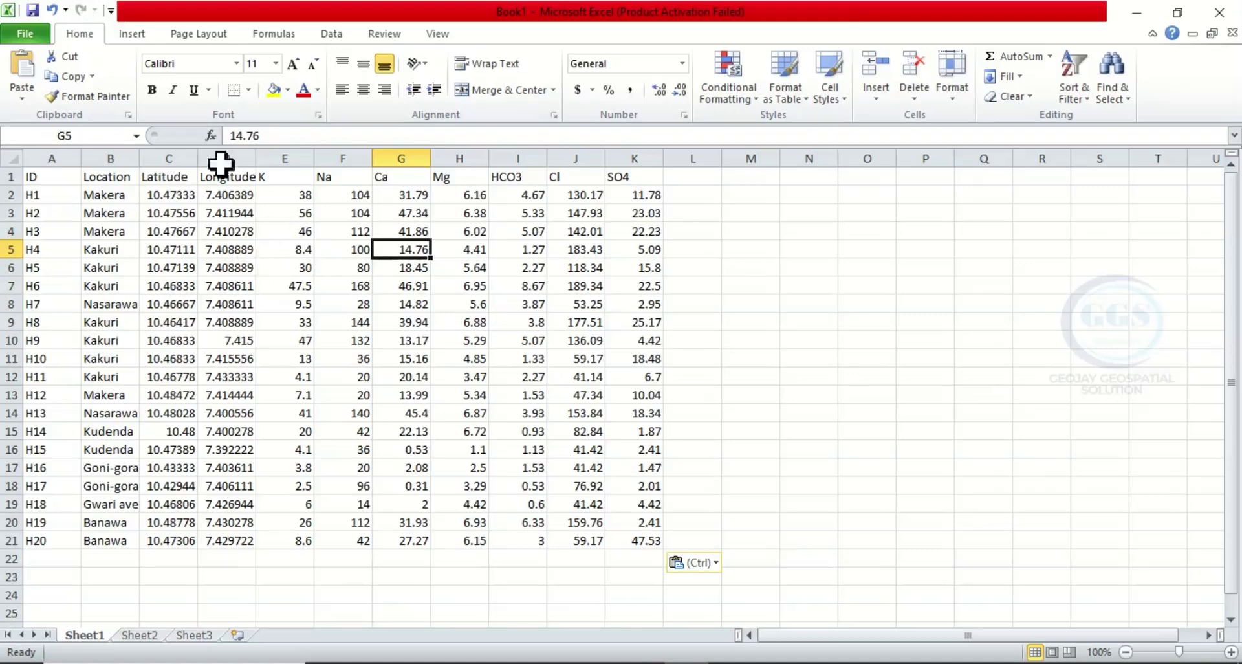
# Save the Excel workbook as 'Water sample' in the Desktop EXERCISE folder
pyautogui.click(38, 15)
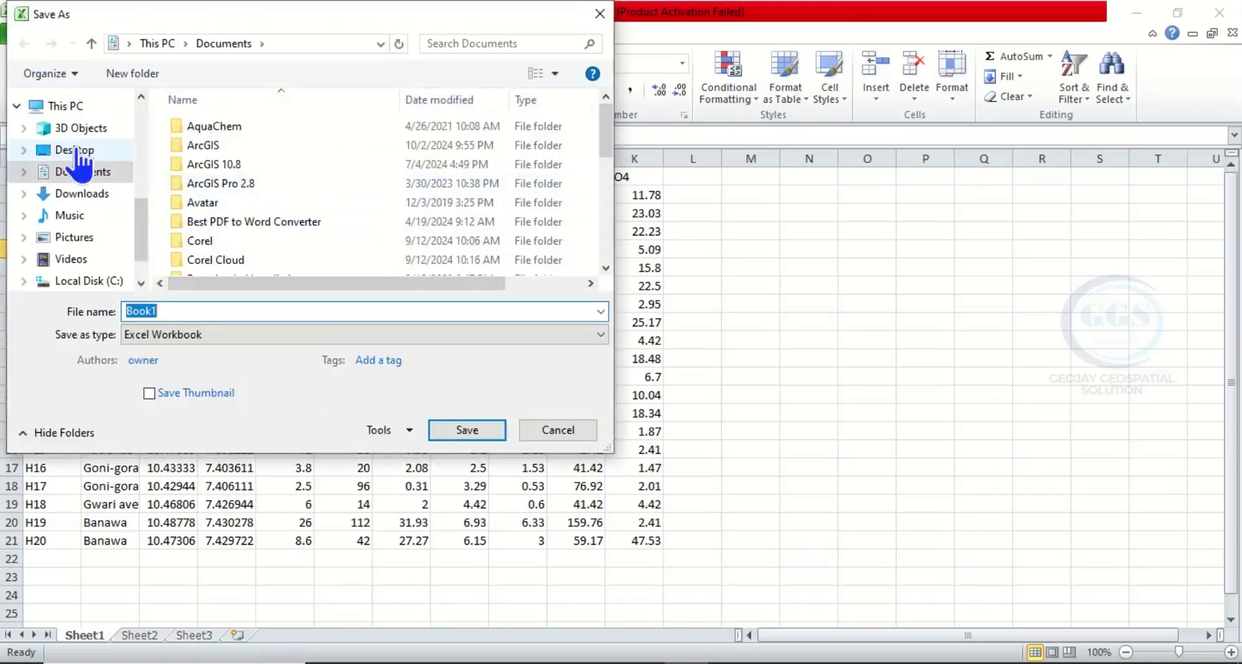
pyautogui.click(78, 152)
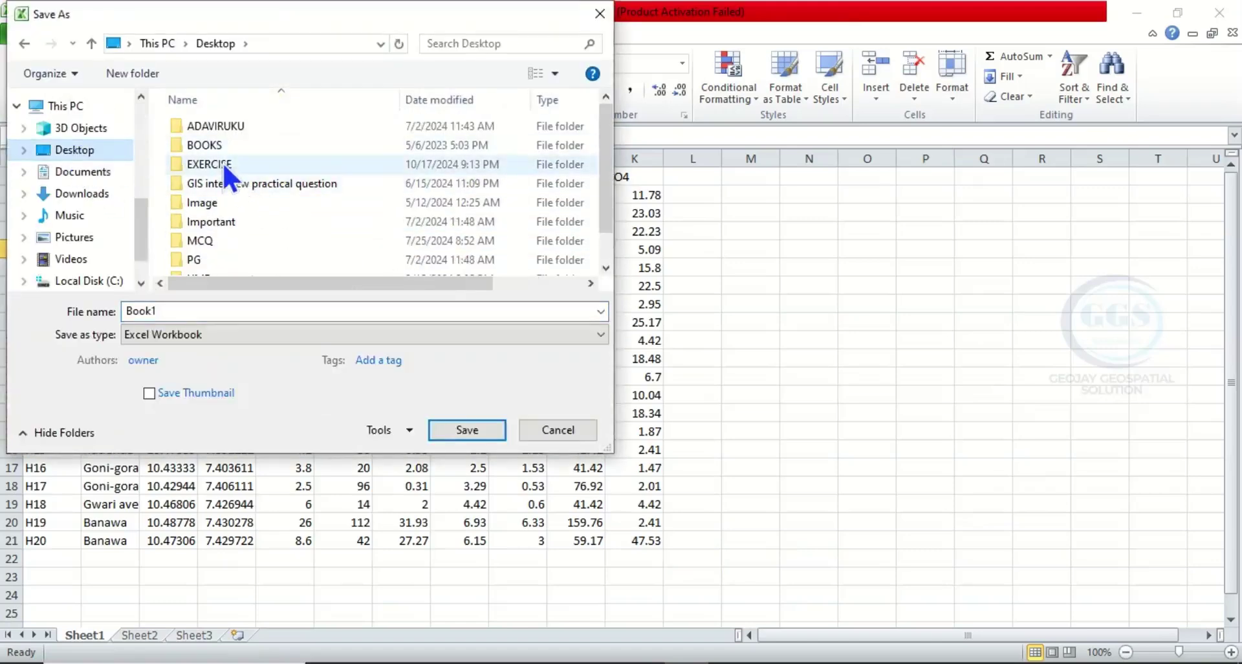
pyautogui.doubleClick(222, 163)
pyautogui.doubleClick(194, 310)
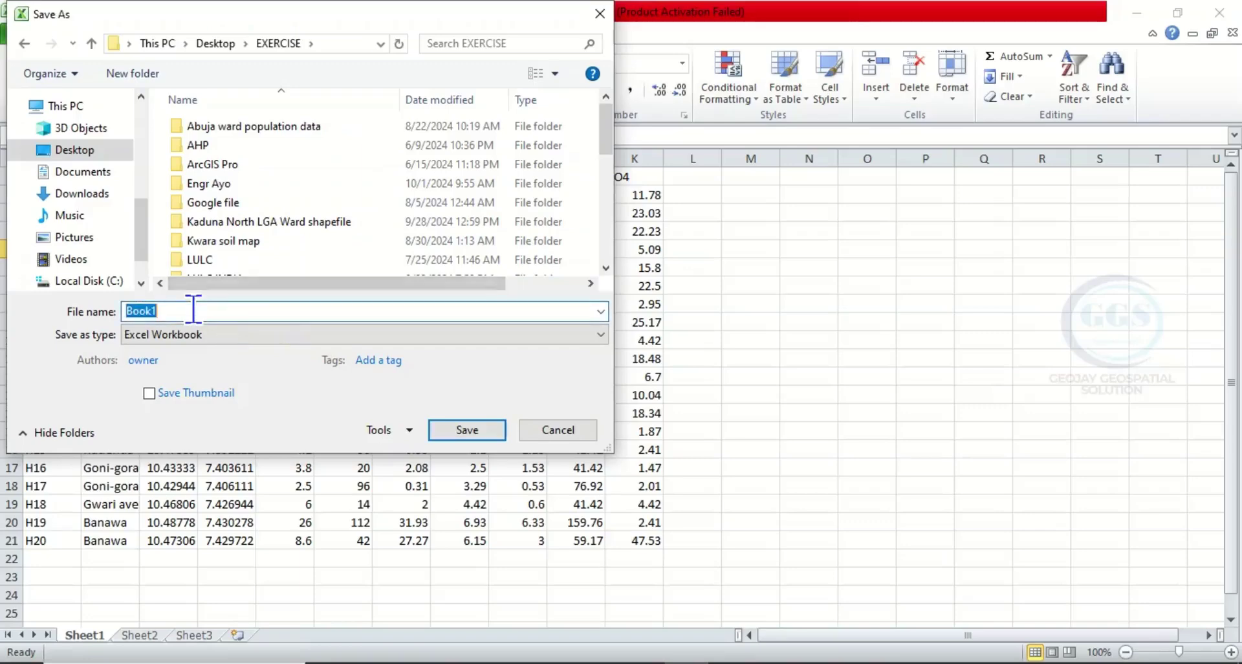
pyautogui.press('BackSpace')
pyautogui.write('Water sample')
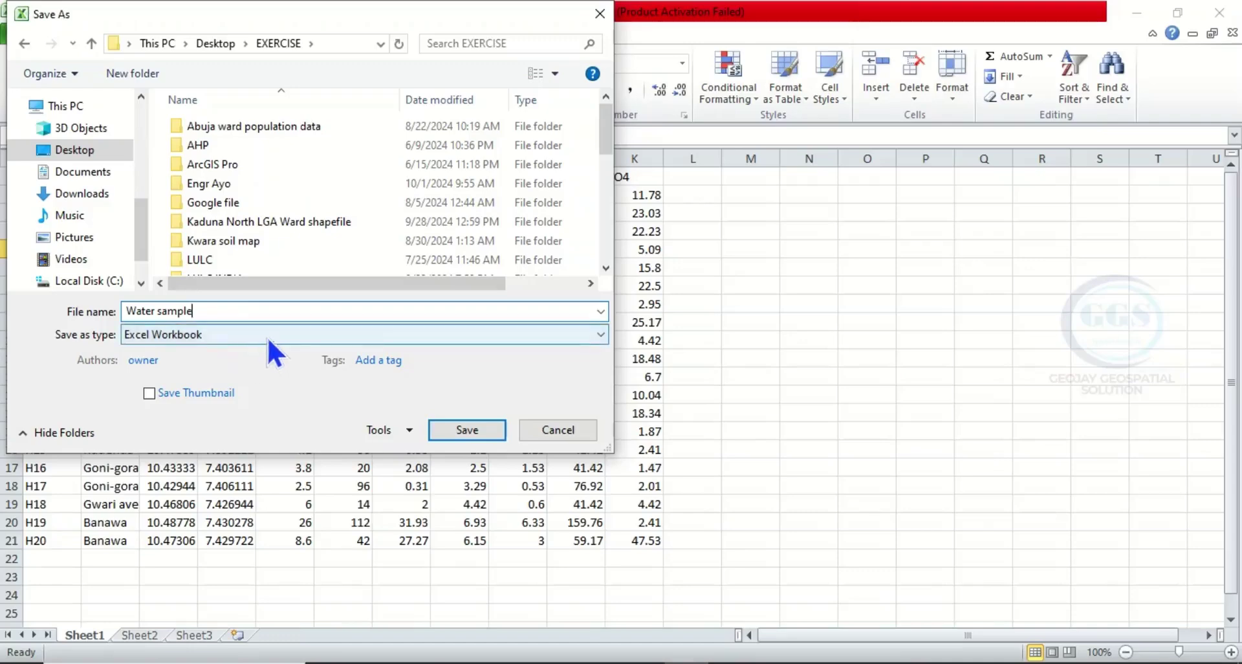
pyautogui.click(469, 431)
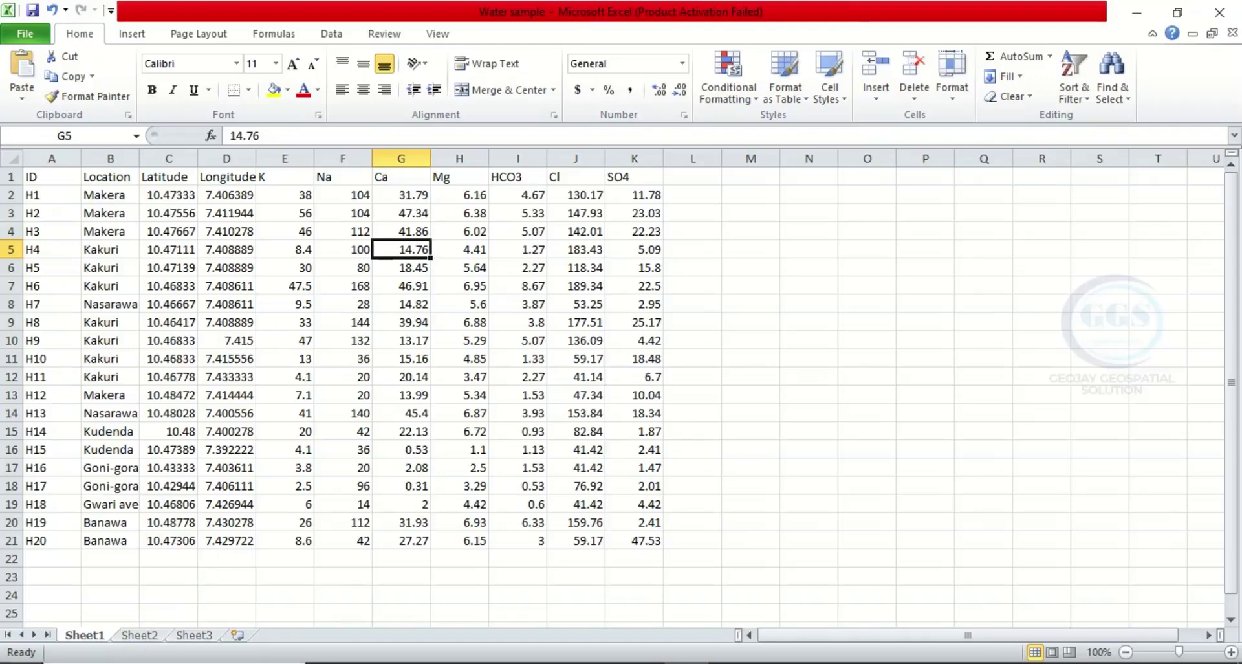
# Launch Grapher, dismiss the Welcome screen, and check the empty Worksheet1 before returning to Plot1
pyautogui.click(26, 663)
pyautogui.scroll(-5, 483, 523)
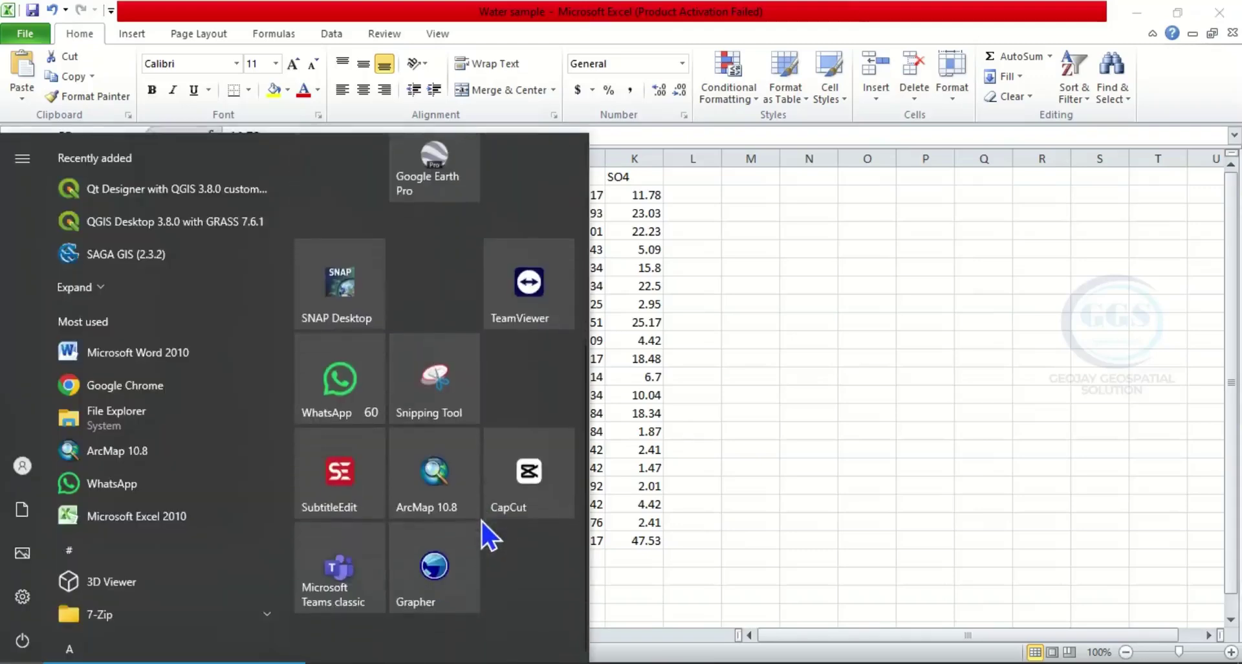
pyautogui.click(429, 572)
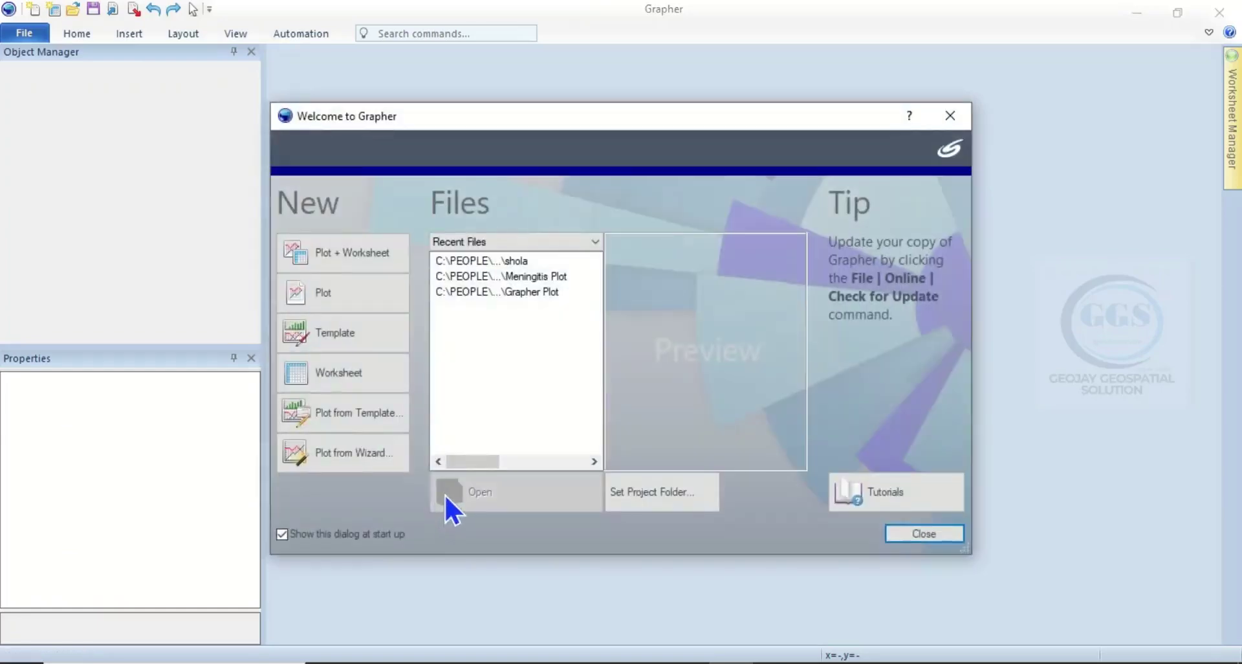
pyautogui.click(949, 116)
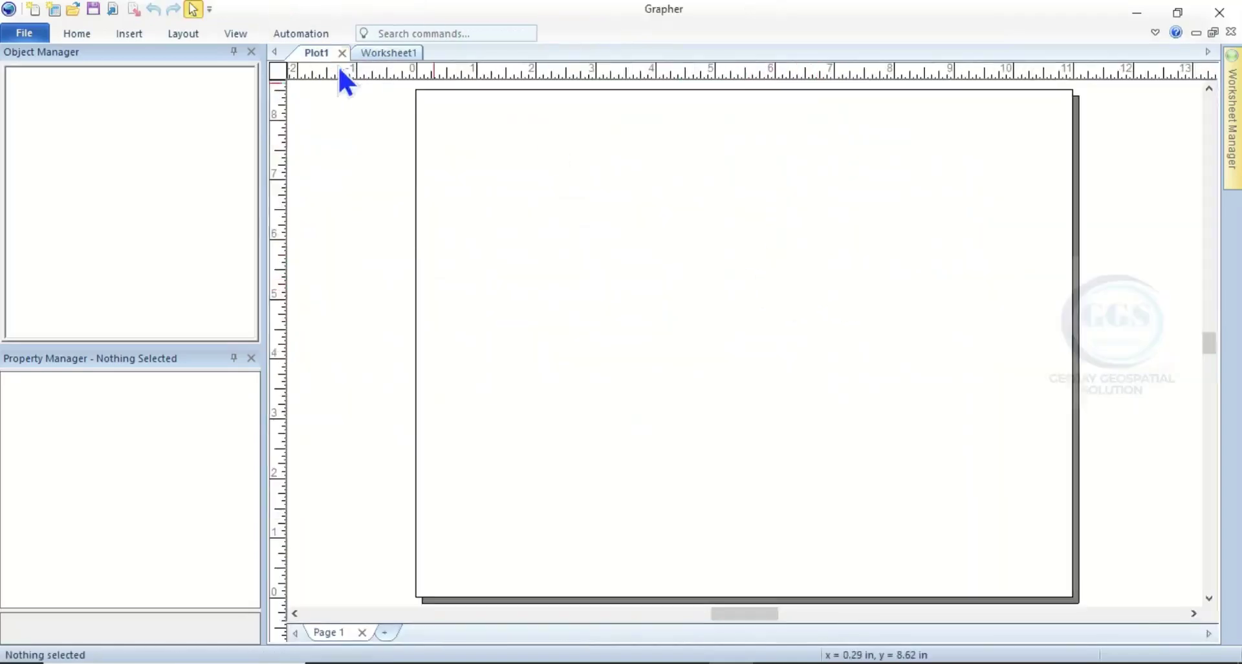
pyautogui.click(374, 54)
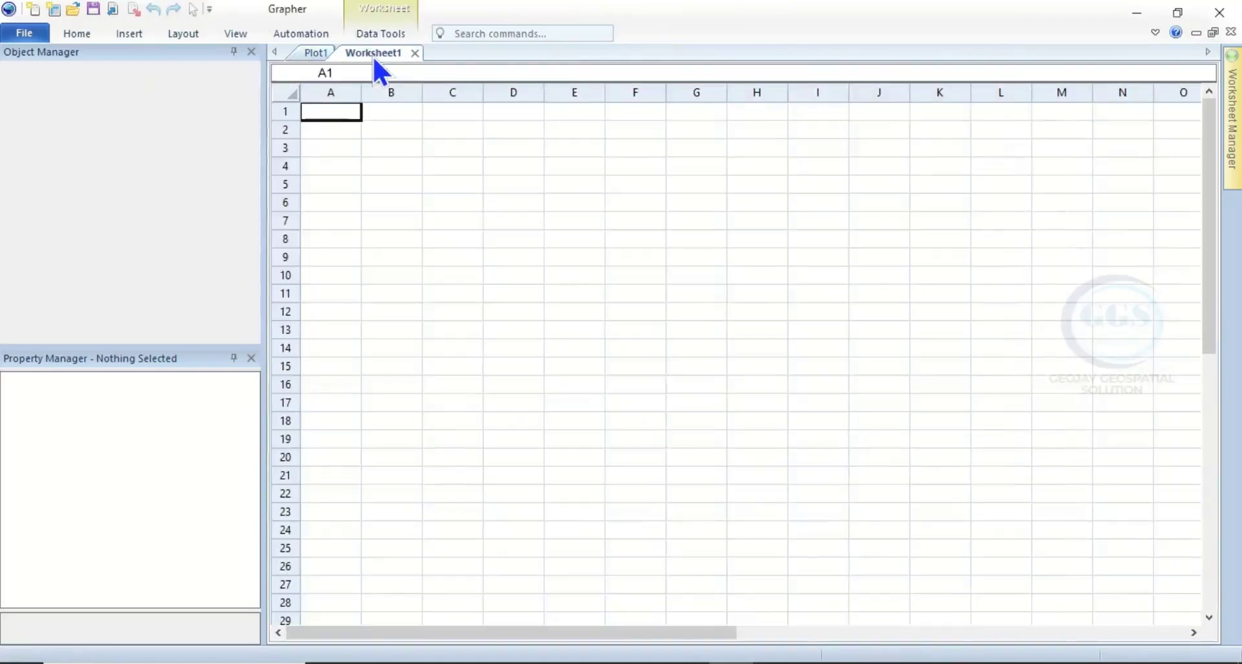
pyautogui.click(304, 58)
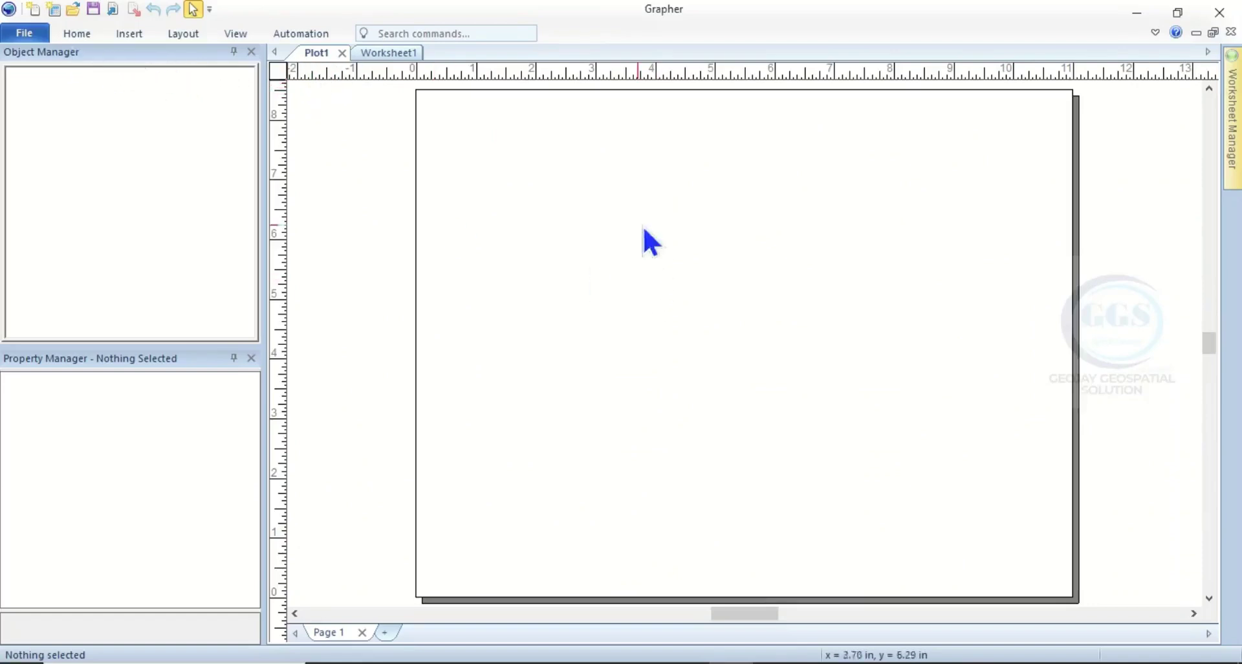
pyautogui.click(84, 39)
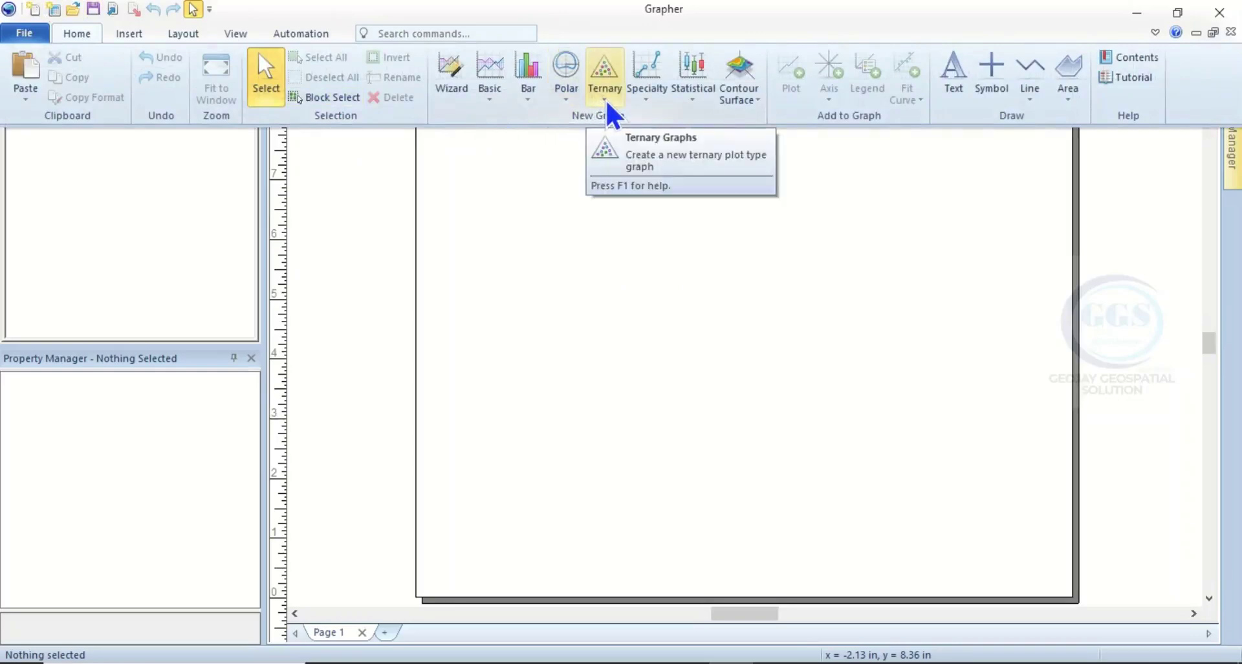
# Start a new Piper plot from the Home > Ternary graph gallery
pyautogui.click(608, 114)
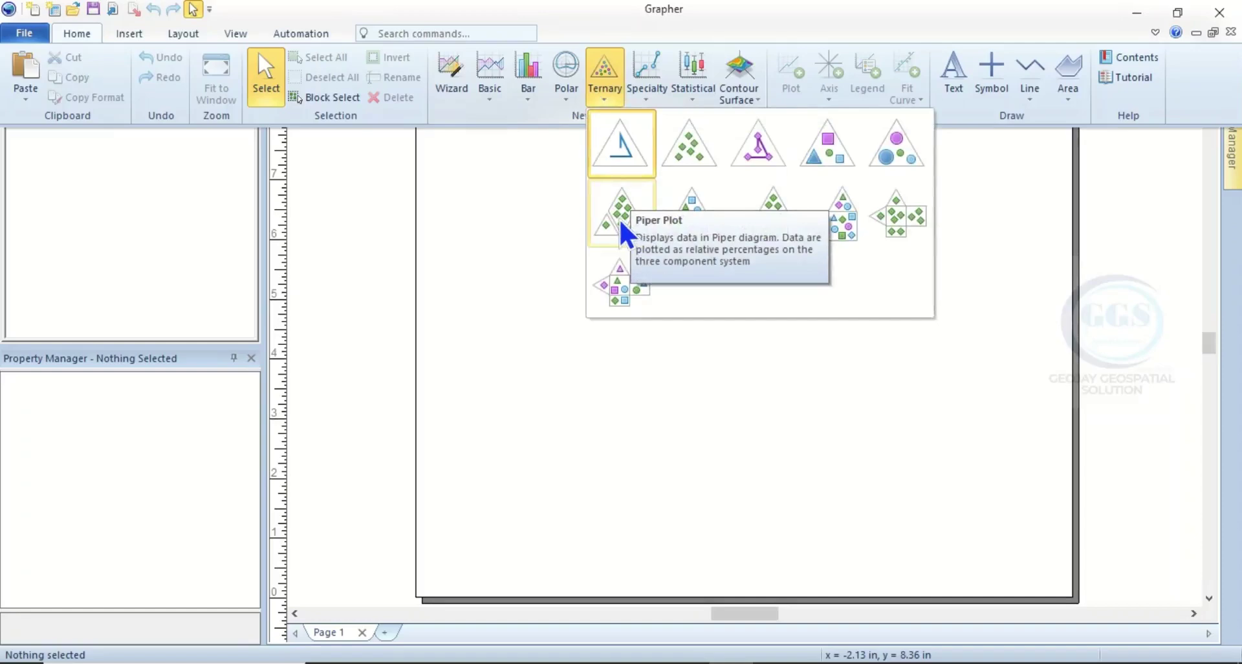
pyautogui.click(621, 222)
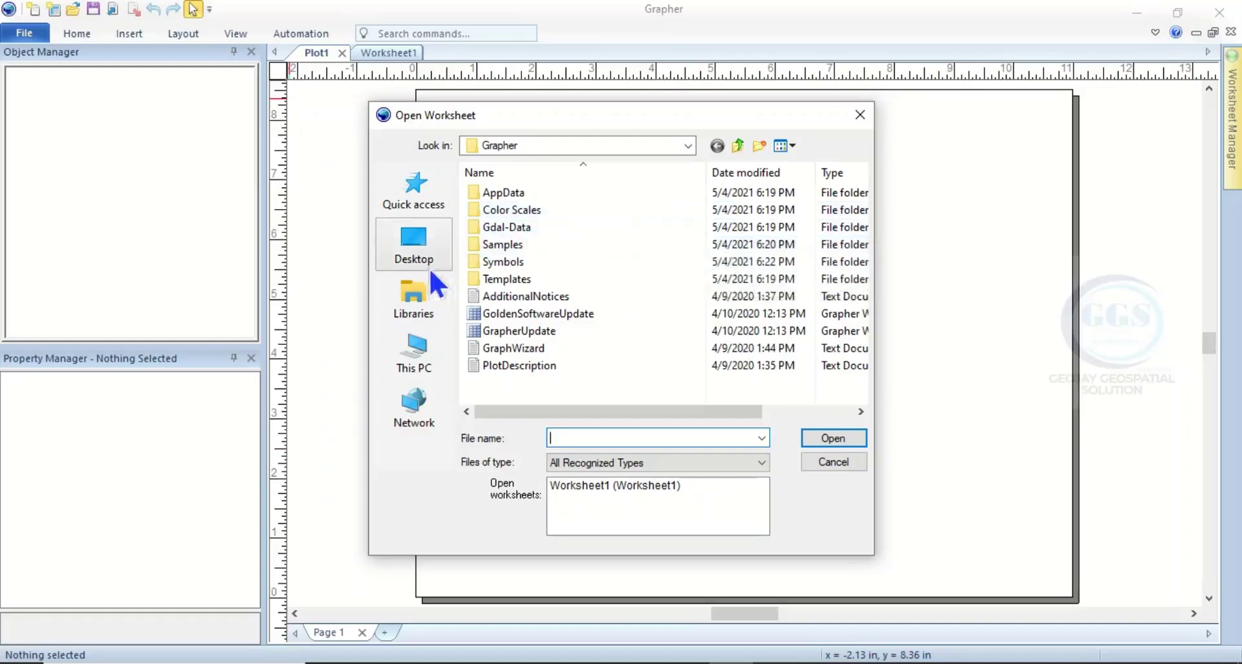
# Load the Water sample workbook from Desktop > EXERCISE as the Piper plot's data
pyautogui.click(409, 253)
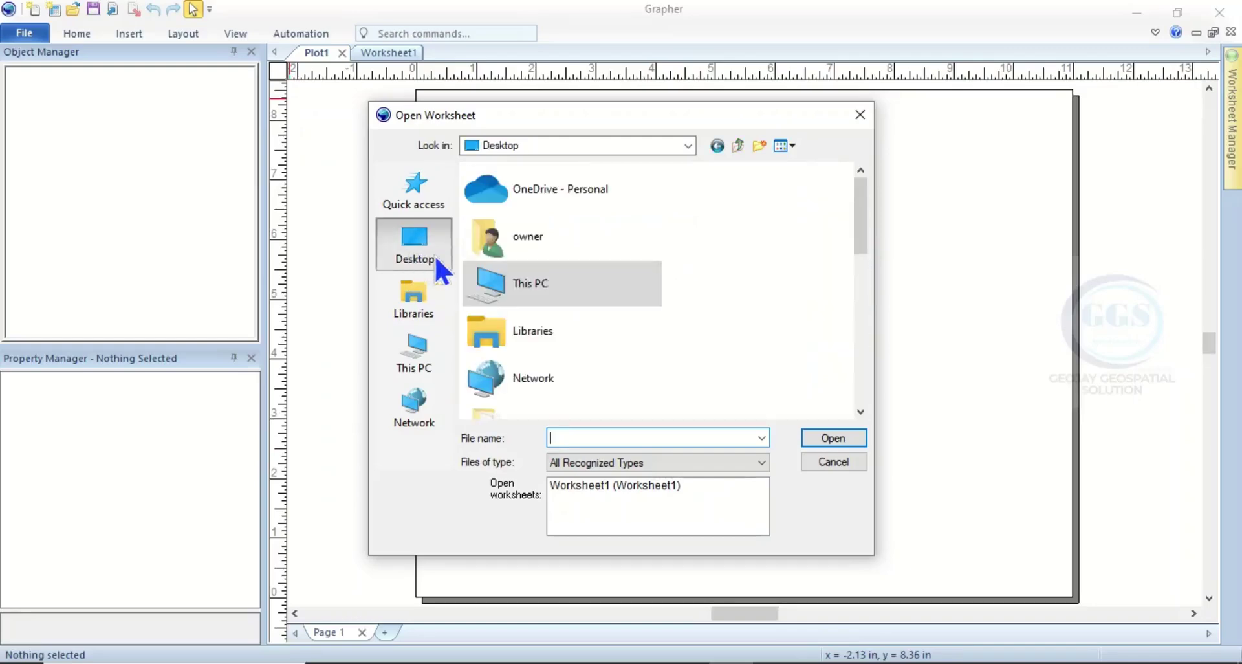
pyautogui.scroll(-3, 575, 317)
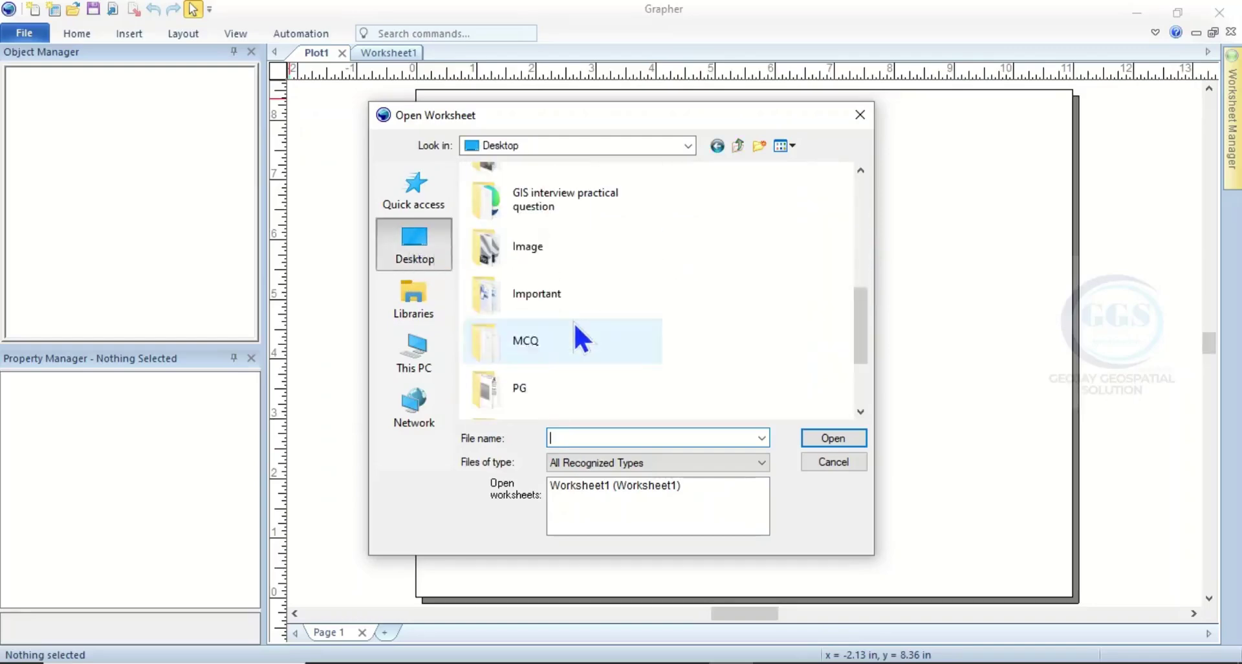
pyautogui.scroll(2, 560, 272)
pyautogui.doubleClick(548, 269)
pyautogui.scroll(-10, 572, 273)
pyautogui.scroll(-2, 583, 307)
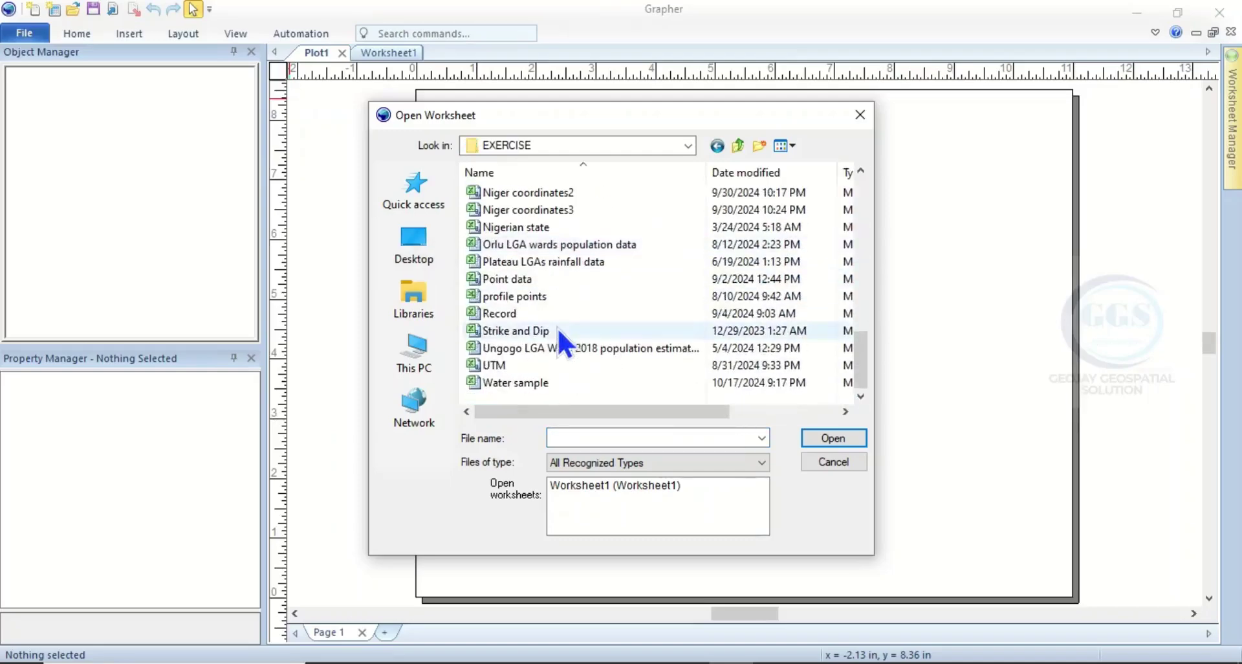
pyautogui.click(527, 383)
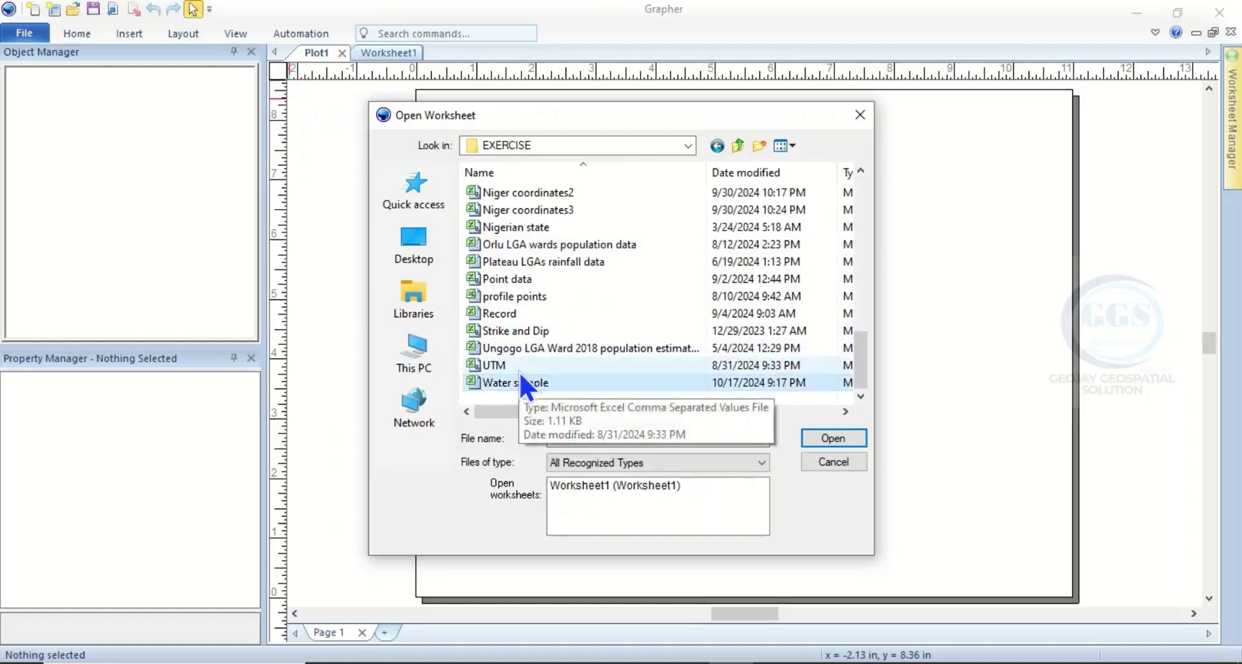
pyautogui.click(831, 439)
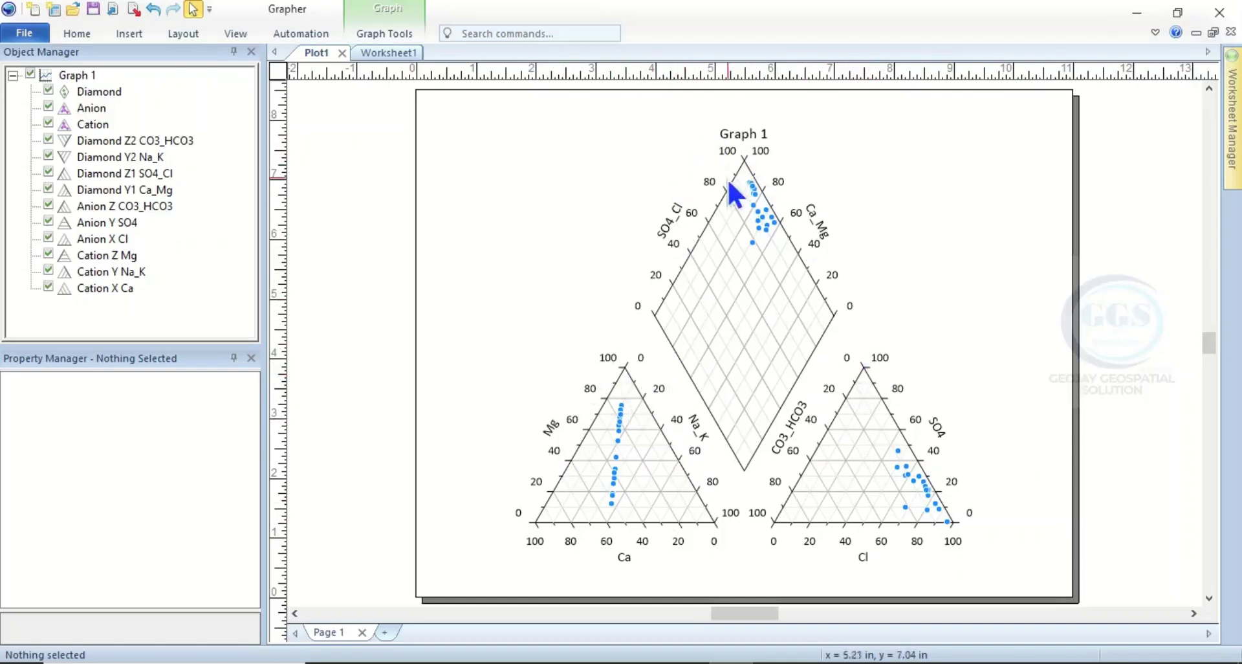
pyautogui.click(50, 91)
pyautogui.click(49, 90)
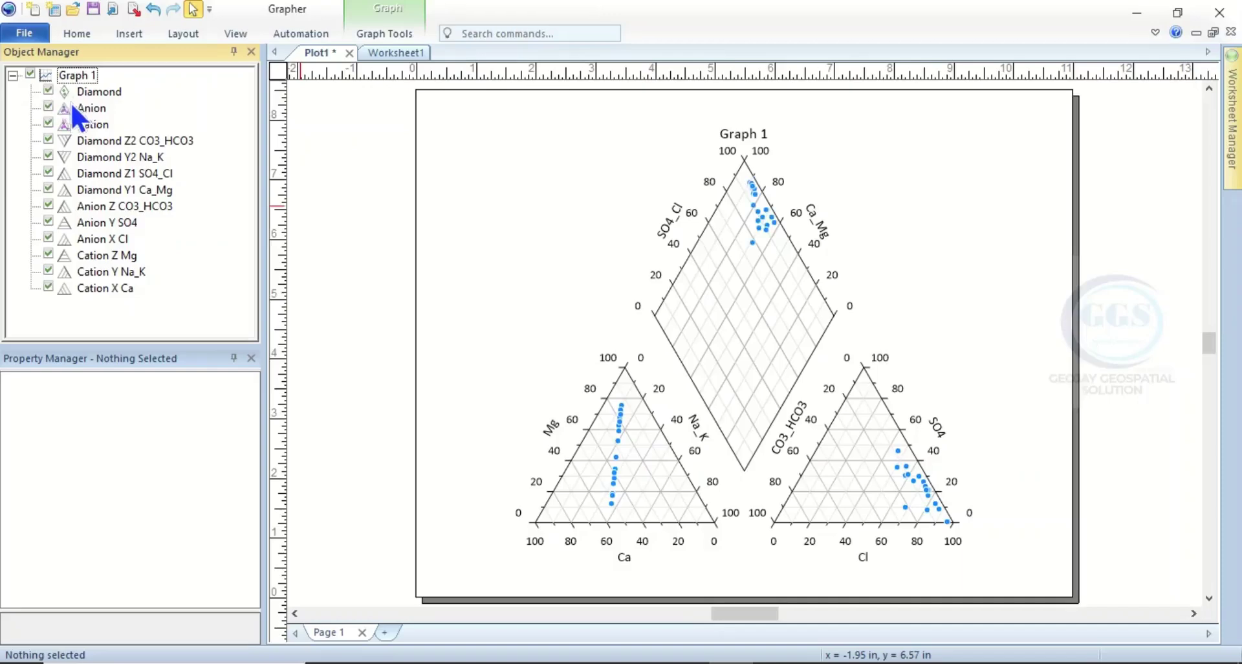
pyautogui.click(49, 106)
pyautogui.click(48, 123)
# Make the Cation plot's points red filled triangles using Symbol 15
pyautogui.click(95, 124)
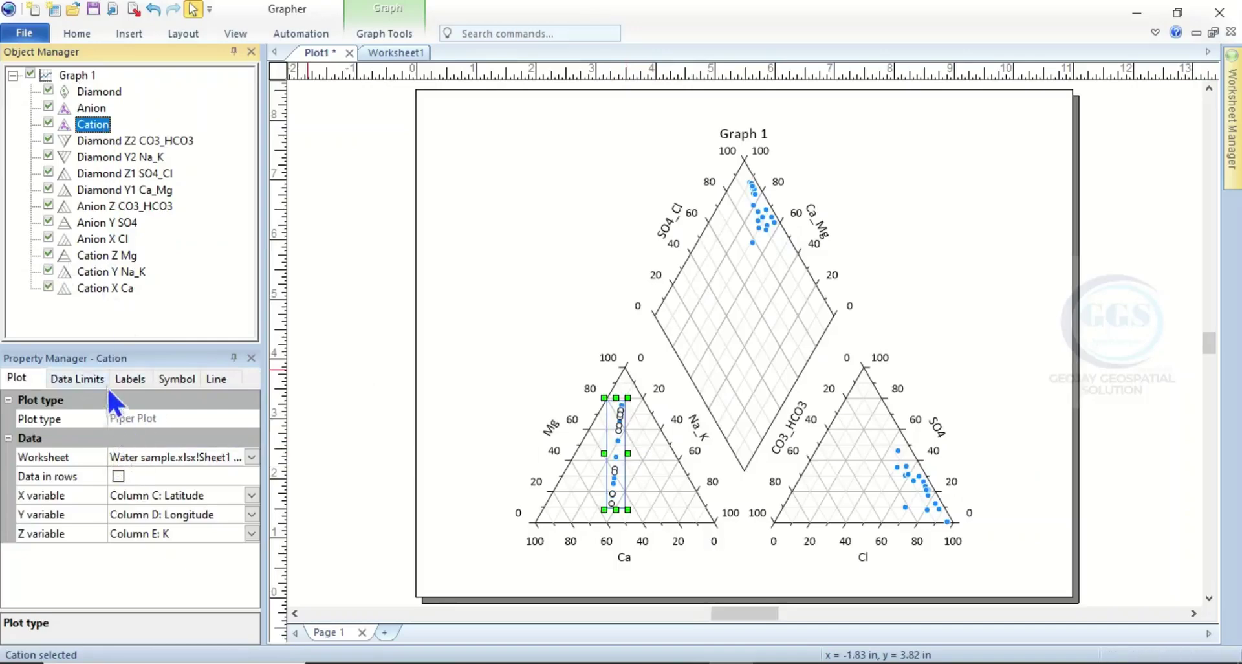
pyautogui.click(169, 378)
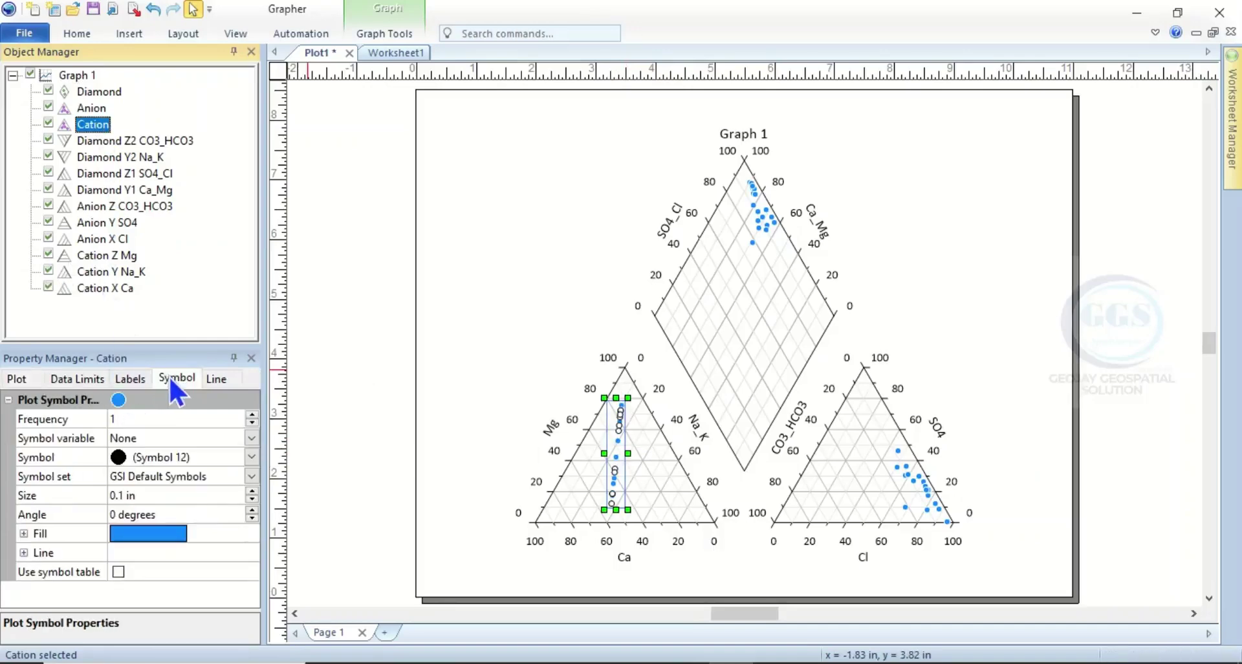
pyautogui.click(119, 457)
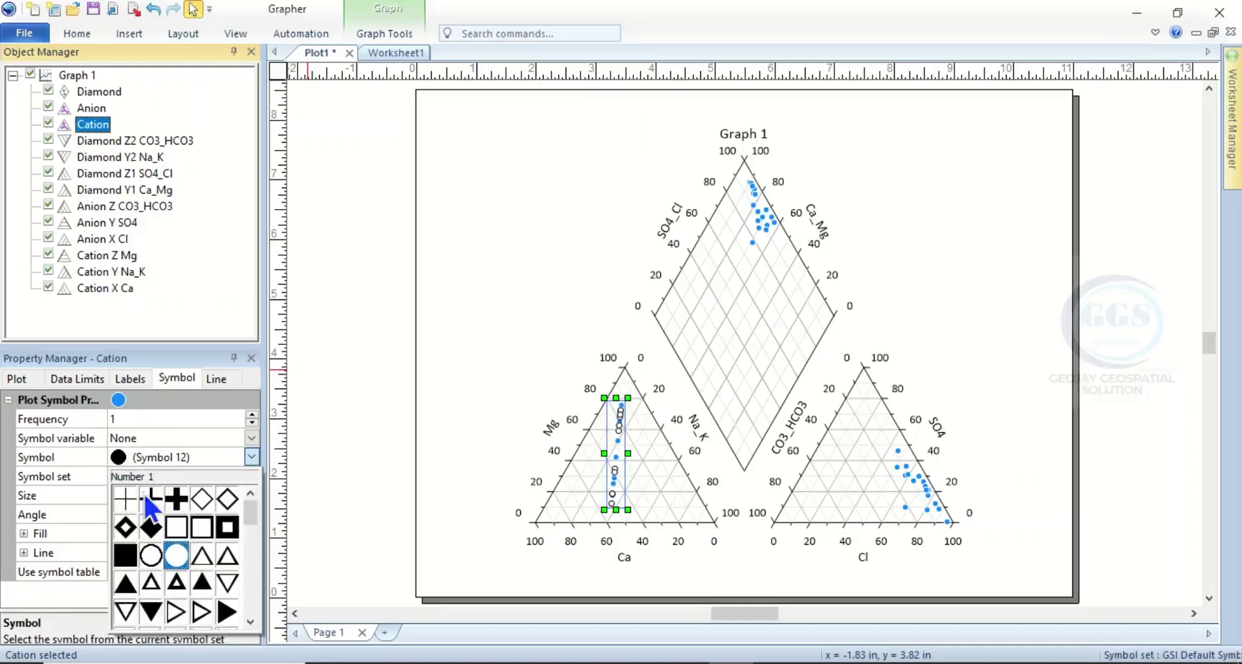
pyautogui.click(125, 582)
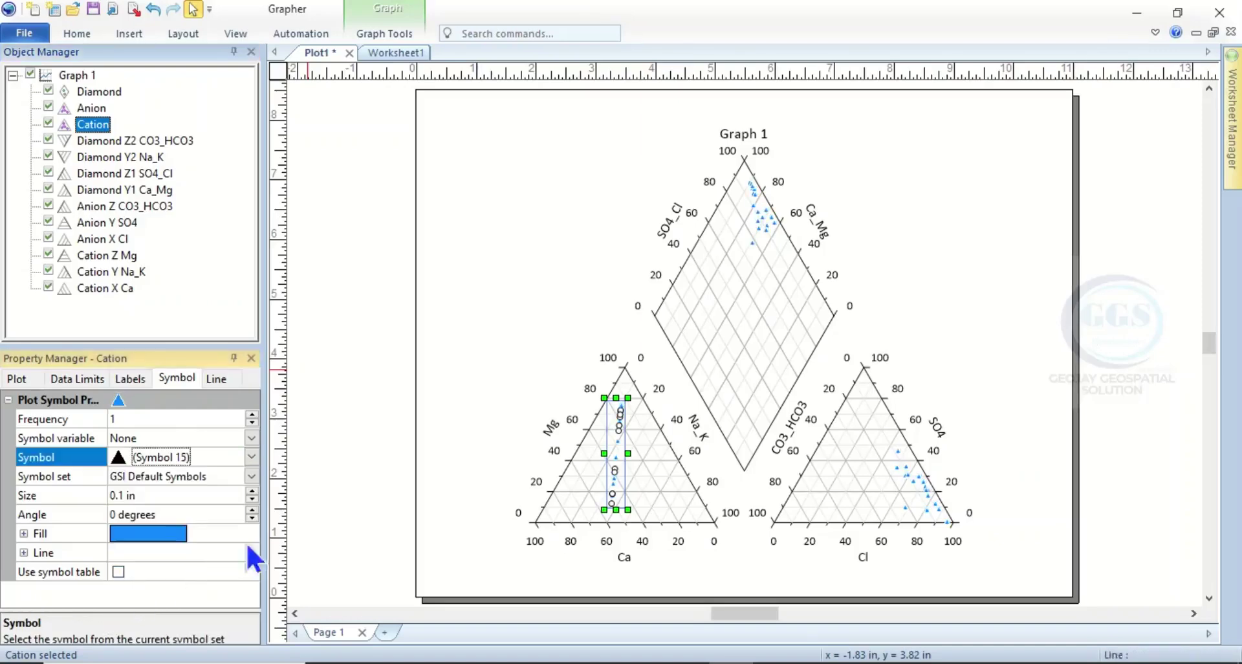
pyautogui.click(173, 533)
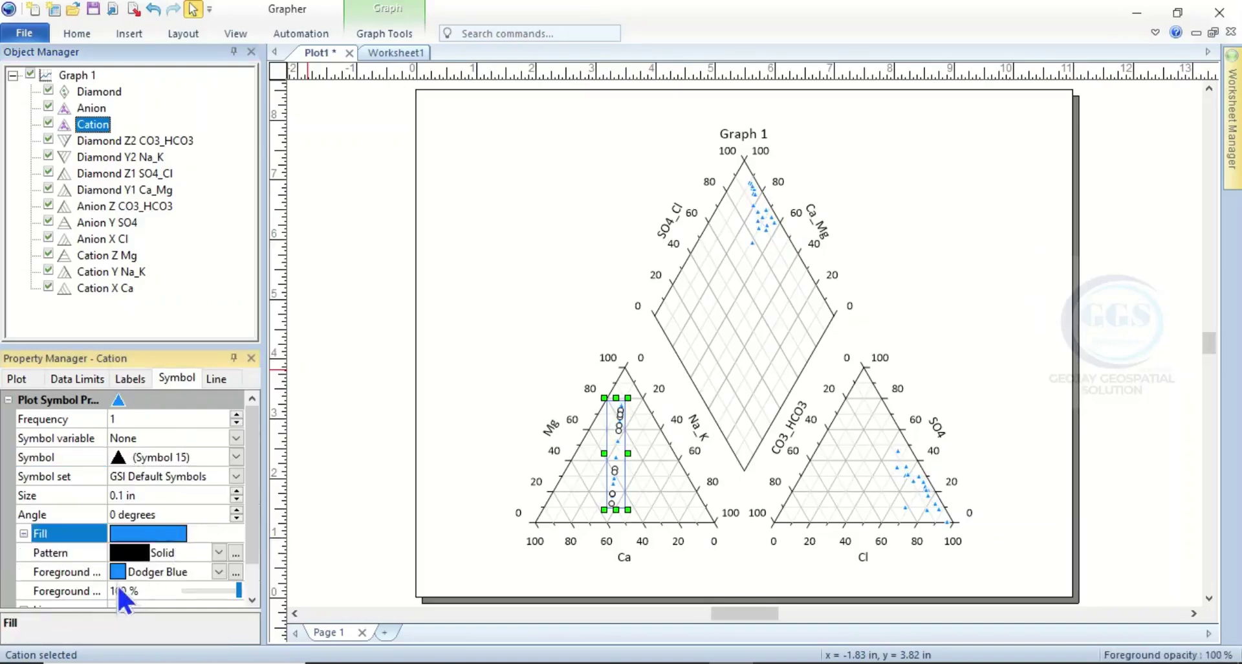
pyautogui.click(119, 573)
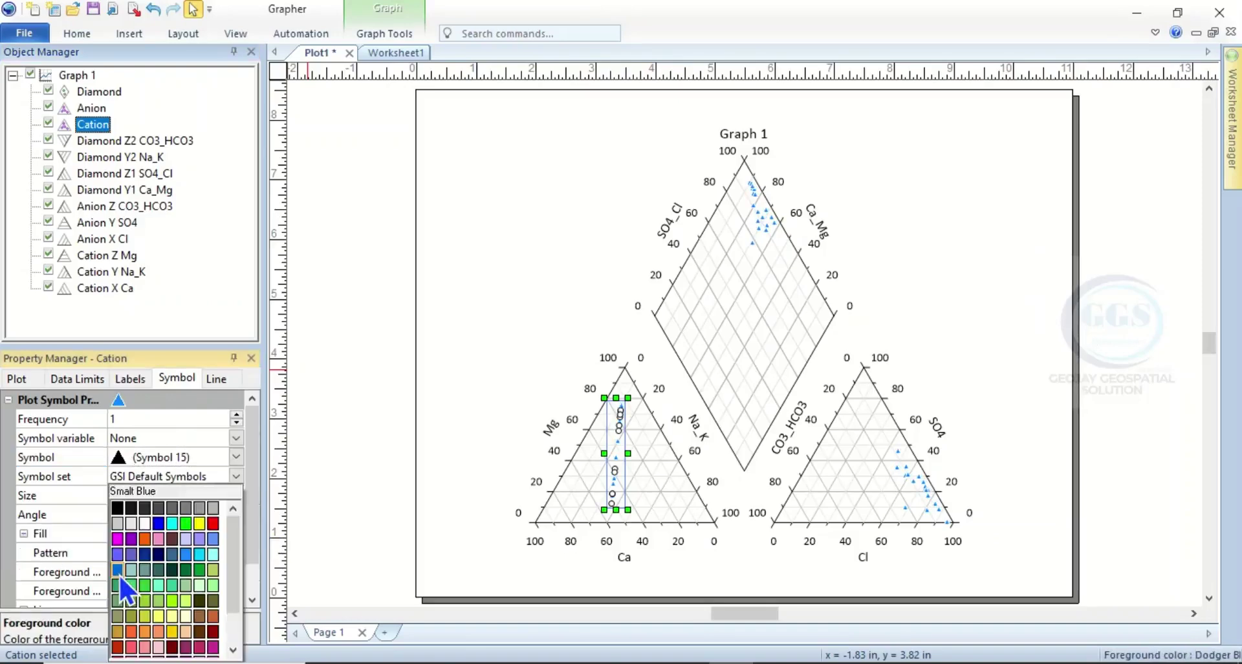
pyautogui.click(215, 527)
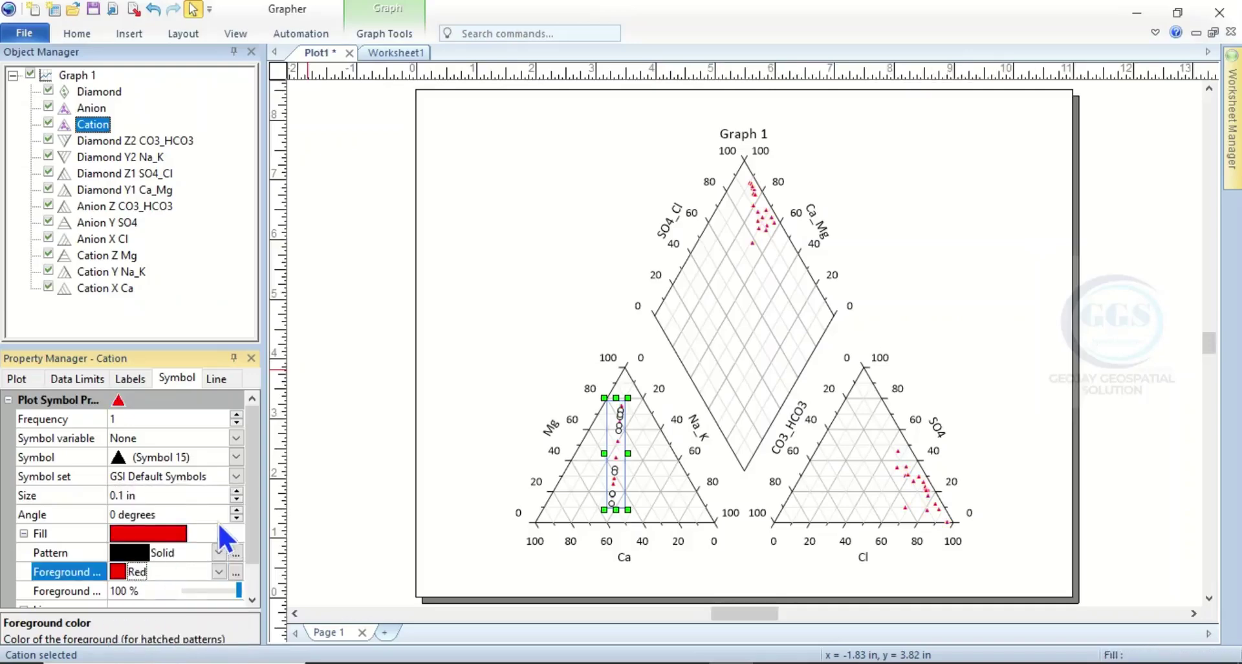
# Increase the Cation plot's symbol size to 0.2 in
pyautogui.click(234, 490)
pyautogui.click(235, 489)
pyautogui.click(234, 489)
pyautogui.click(234, 489)
pyautogui.click(235, 489)
pyautogui.press('Up')
pyautogui.press('Up')
pyautogui.press('Up')
pyautogui.press('Up')
pyautogui.press('Up')
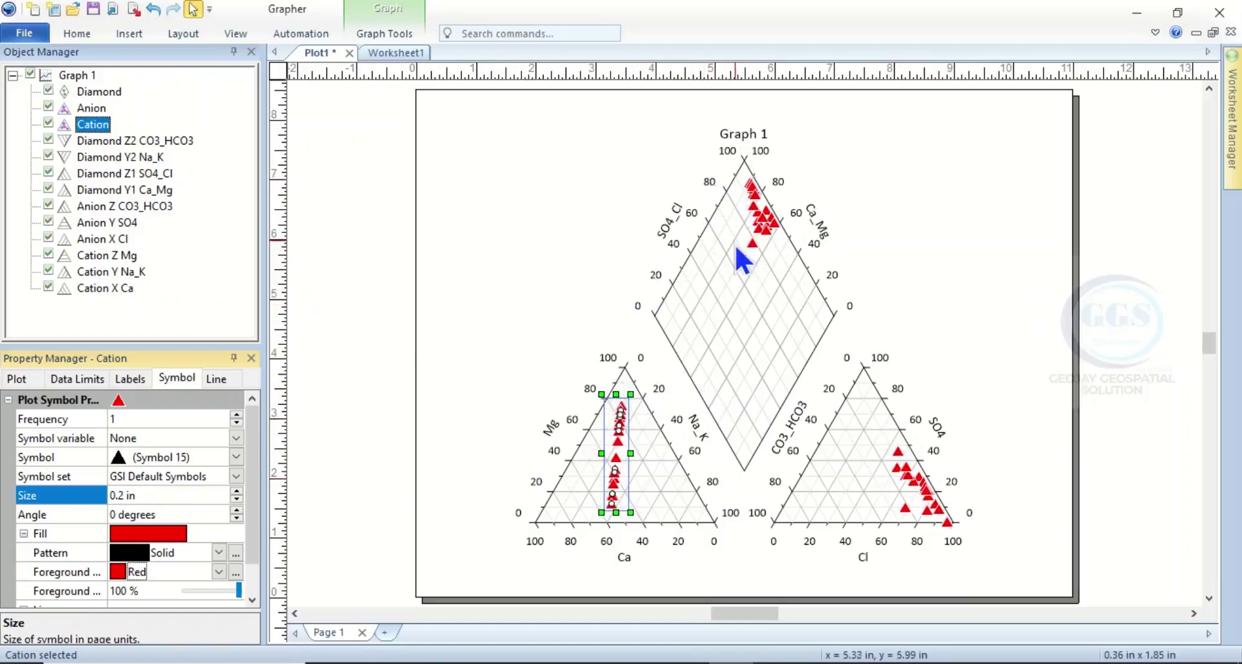
# Change Graph 1's title text to 'Piper Trilinear Diagram'
pyautogui.click(741, 136)
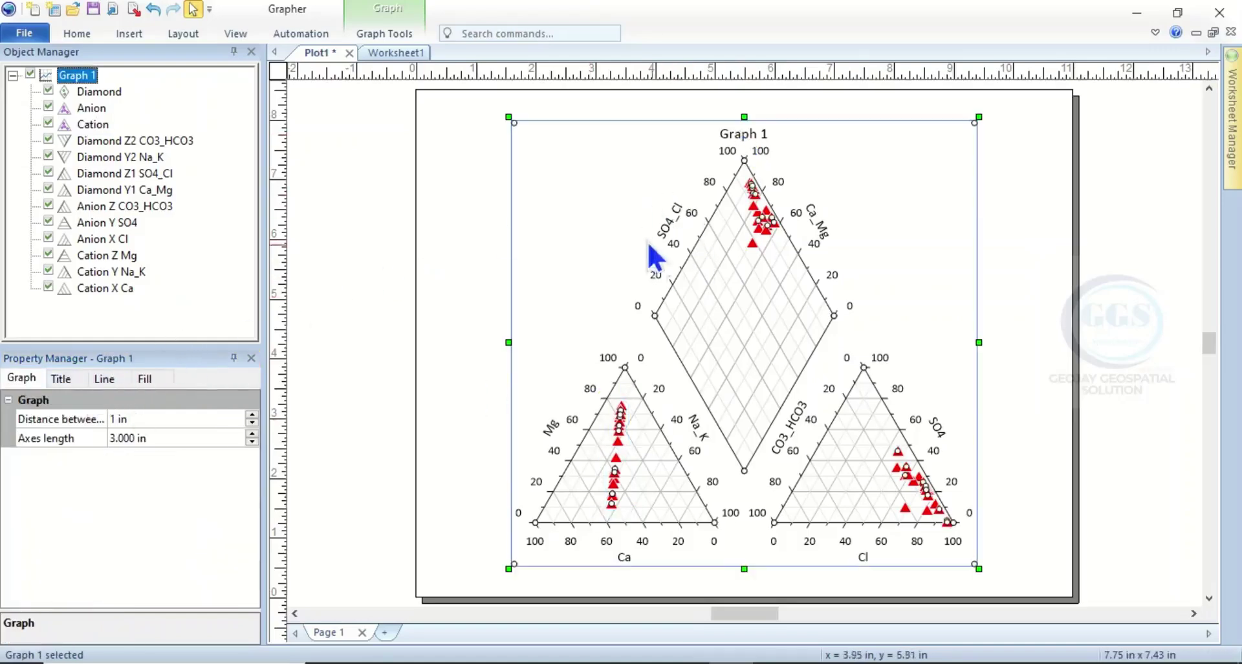
pyautogui.click(70, 377)
pyautogui.click(145, 419)
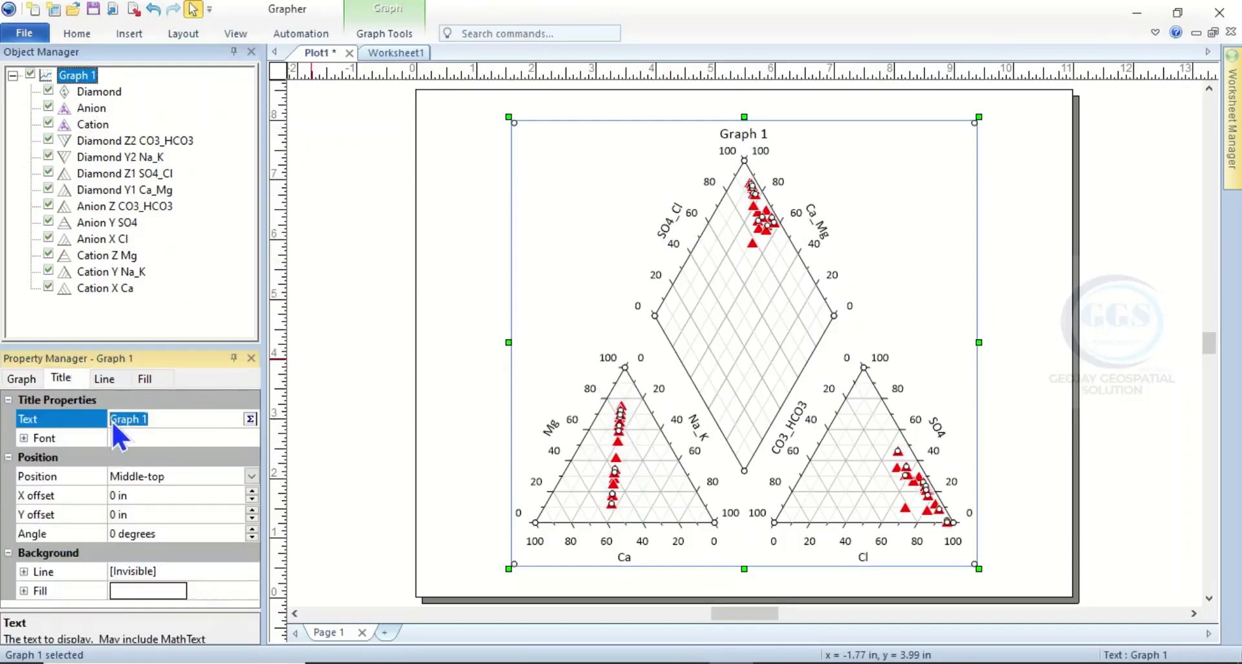
pyautogui.write('Piper Trilinear Diagram')
pyautogui.press('Return')
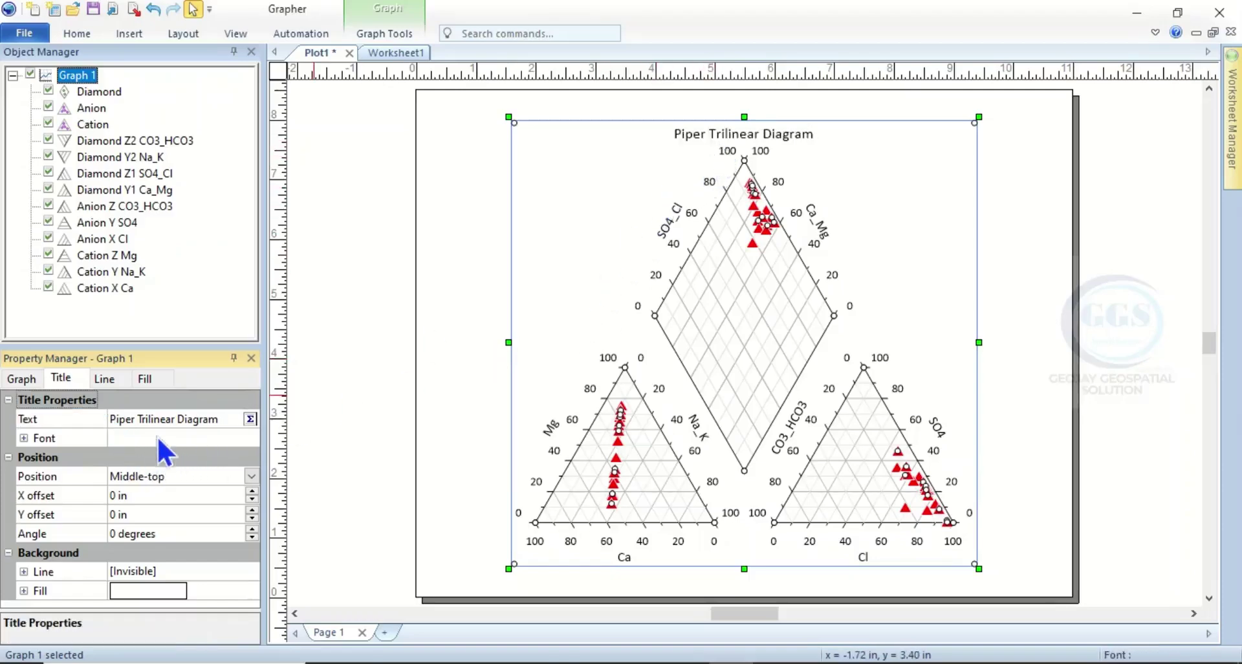
pyautogui.click(156, 418)
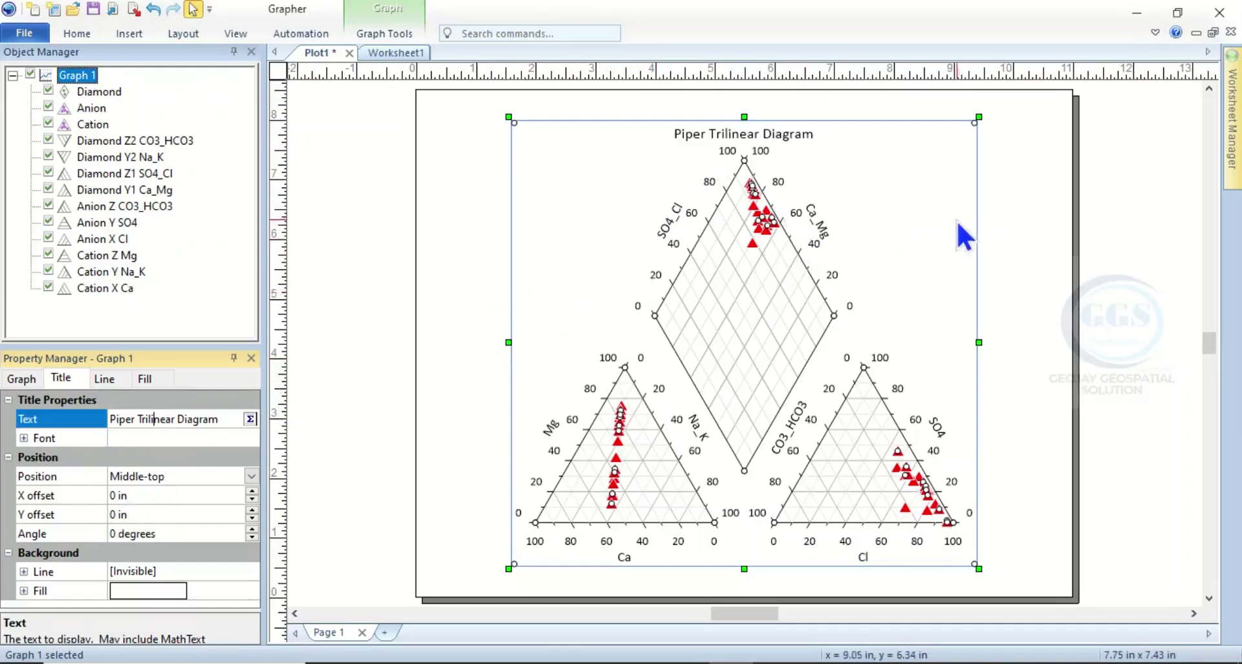
pyautogui.click(925, 240)
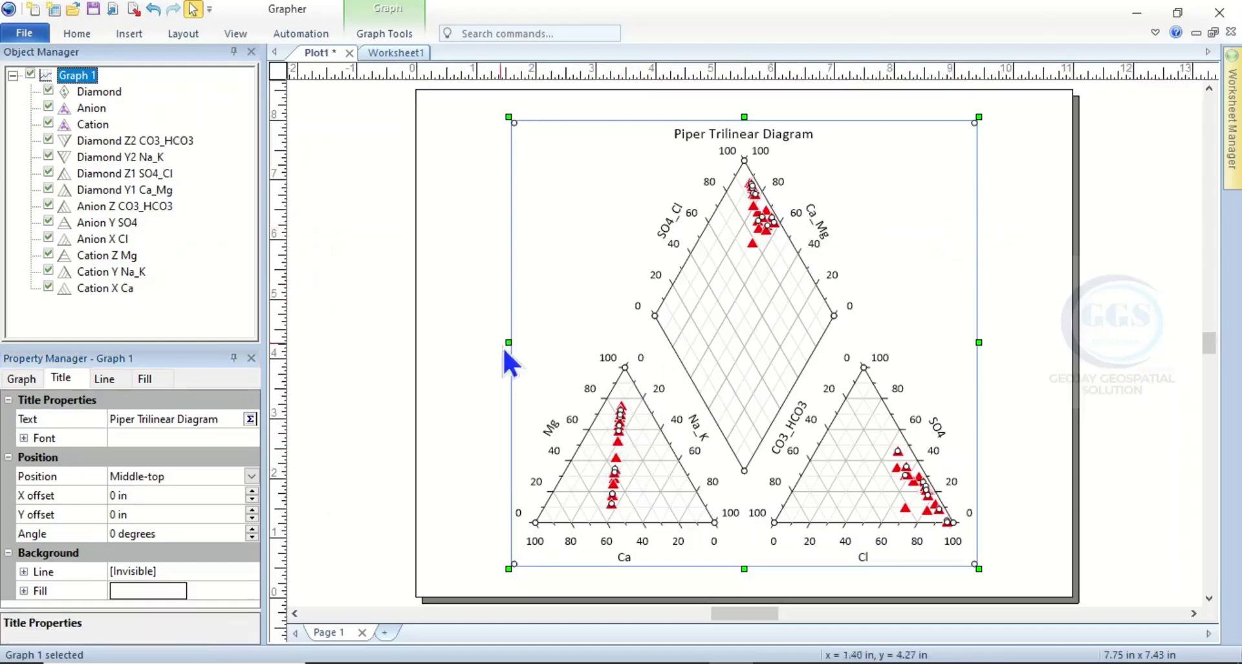
pyautogui.click(471, 335)
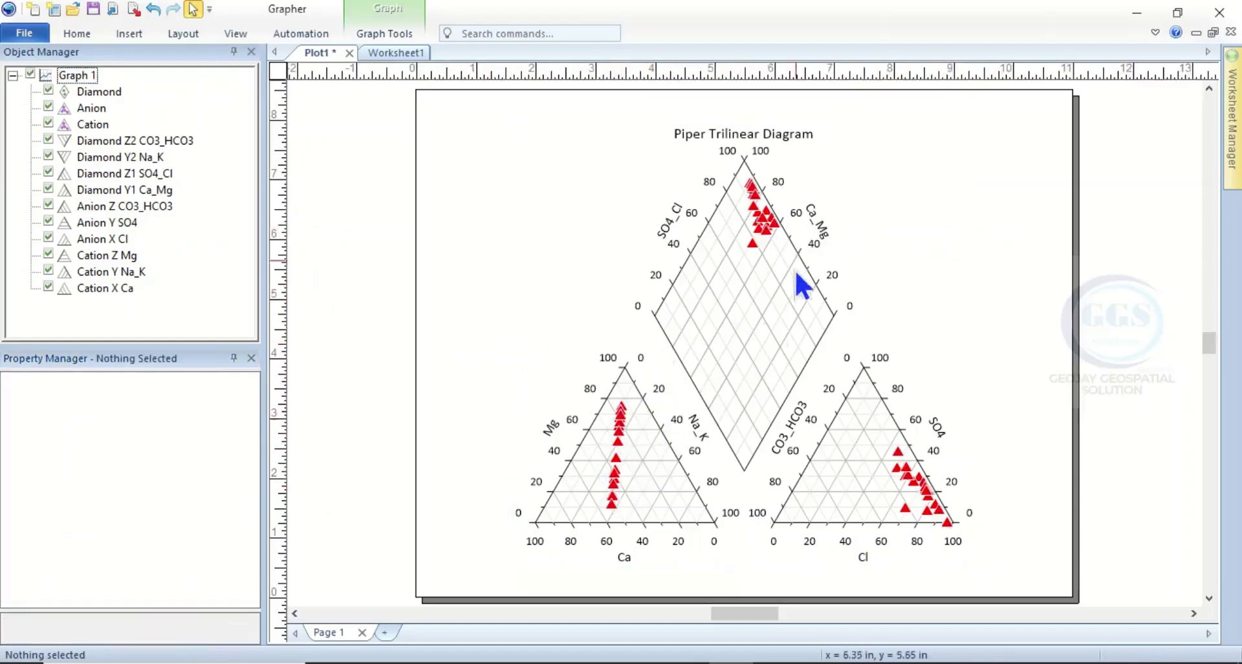